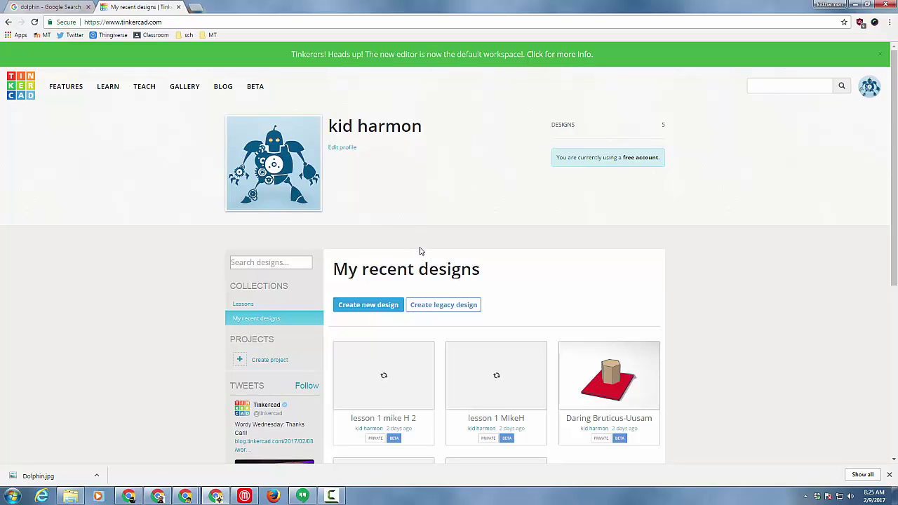
# Create a new blank design and rename it 'fun house - mdh'
pyautogui.click(364, 306)
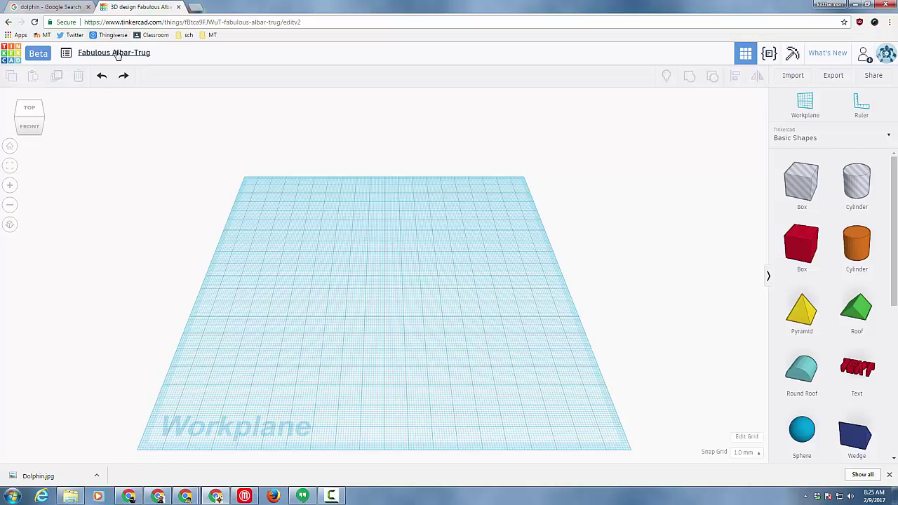
pyautogui.click(116, 53)
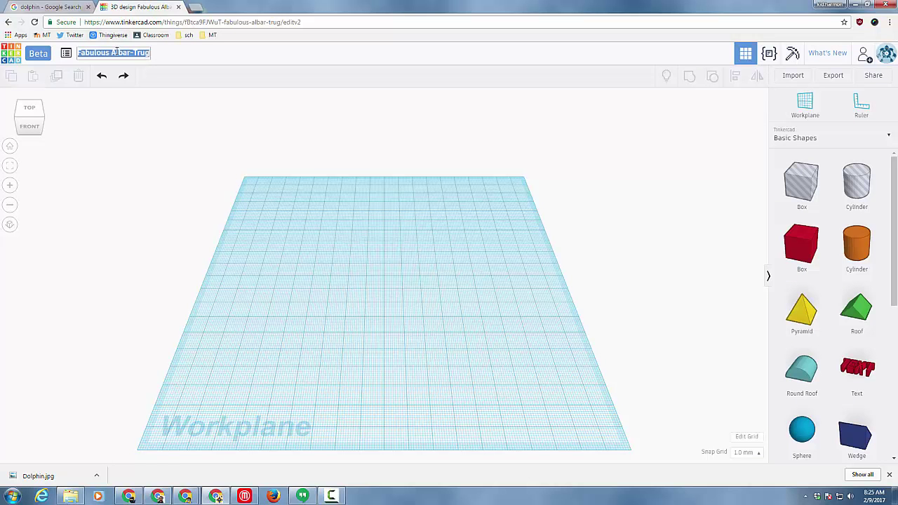
pyautogui.write('fun house mdh')
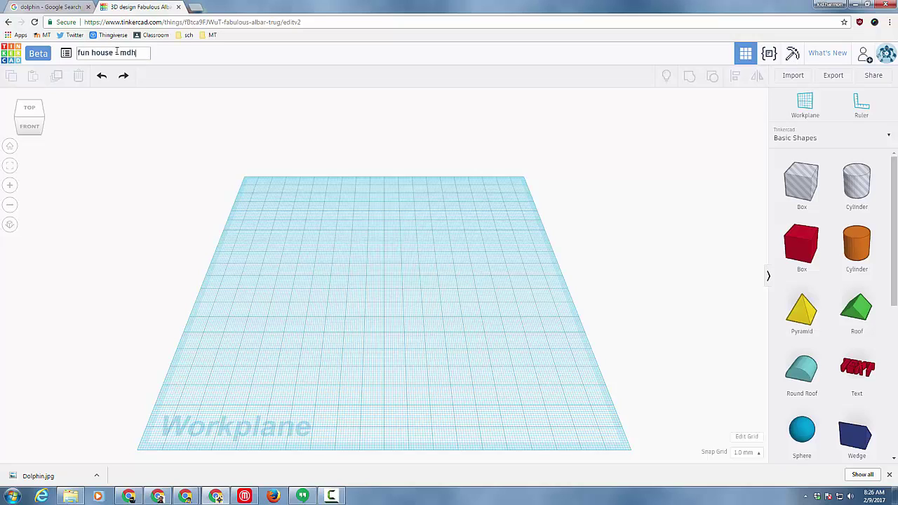
pyautogui.press('Return')
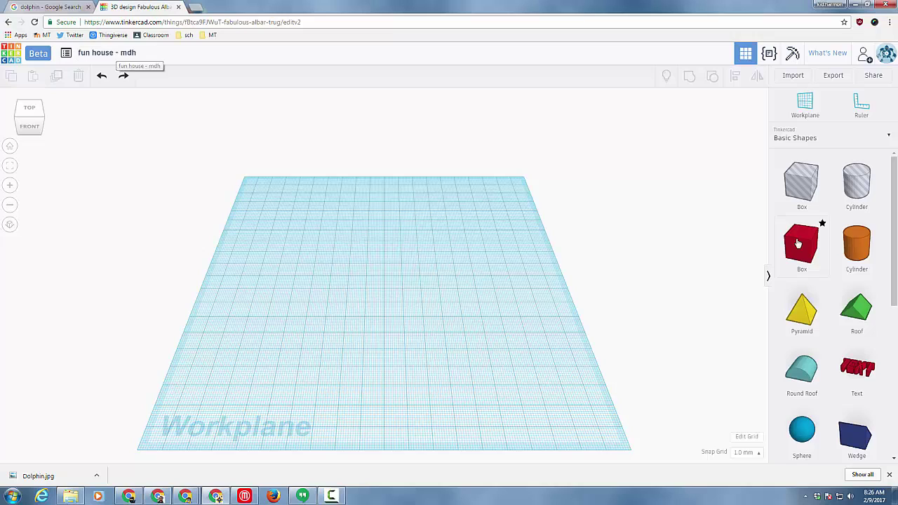
# Place a red box on the workplane and size it 60 by 40 with a height of 30
pyautogui.moveTo(797, 243); pyautogui.dragTo(393, 273)
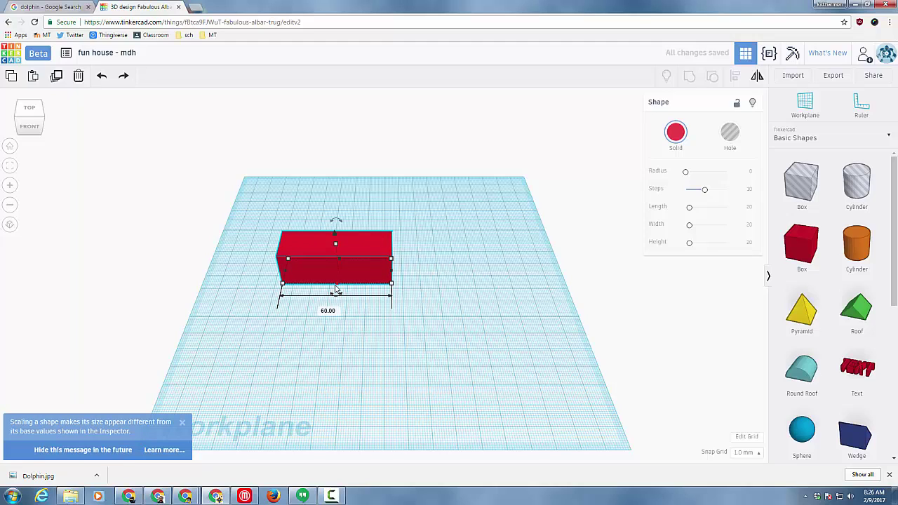
pyautogui.moveTo(335, 287); pyautogui.dragTo(333, 313)
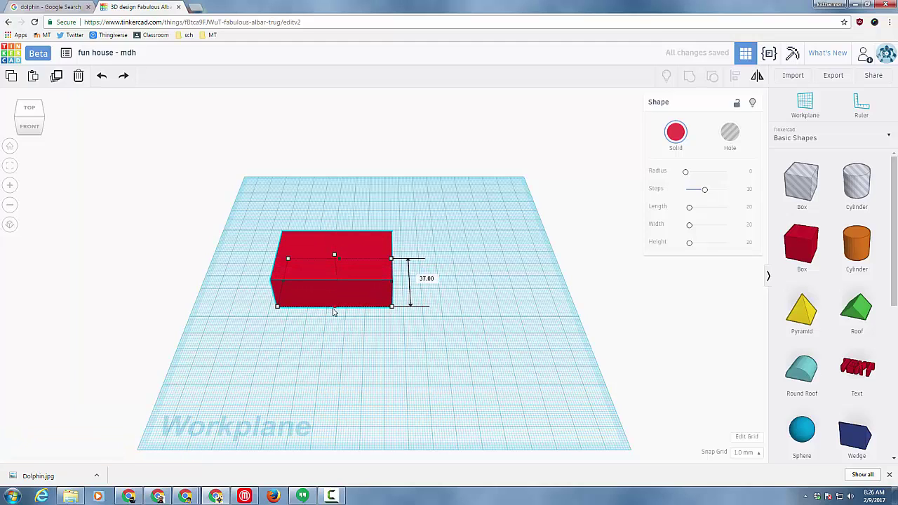
pyautogui.click(435, 282)
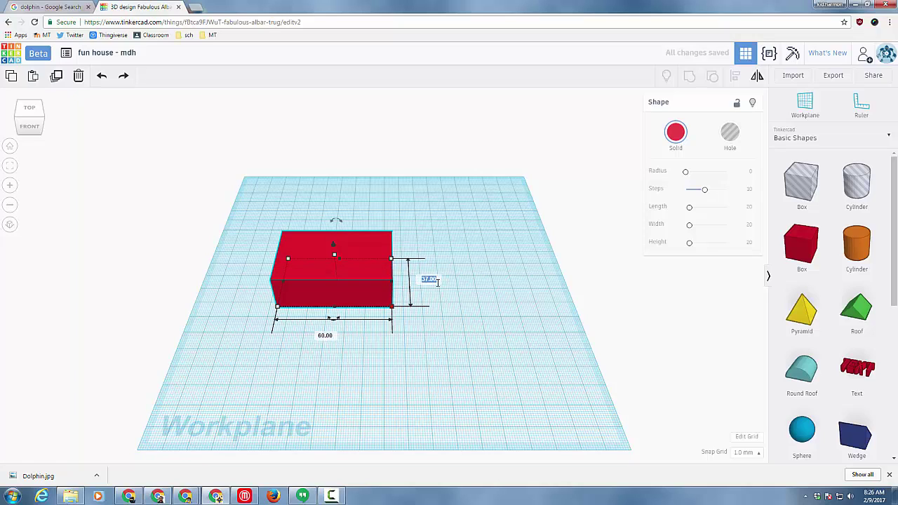
pyautogui.write('40')
pyautogui.press('Return')
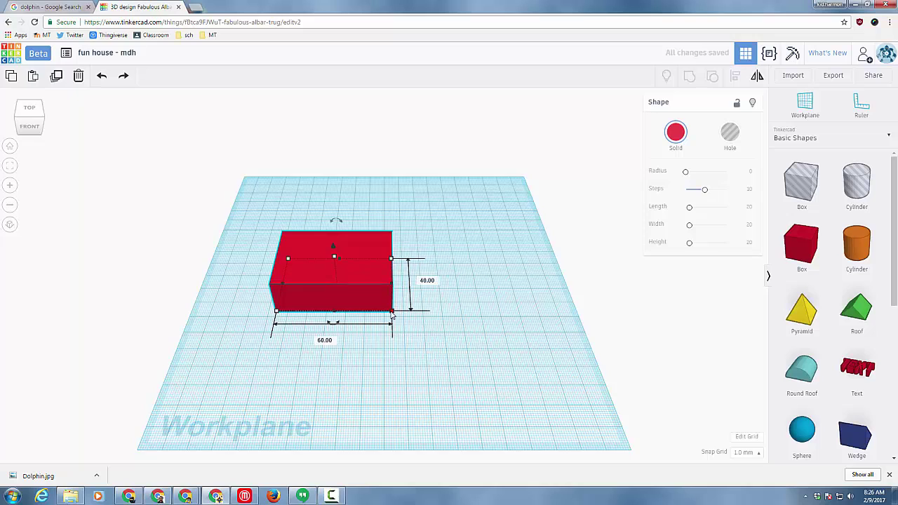
pyautogui.moveTo(393, 315)
pyautogui.mouseDown(button='right')
pyautogui.moveTo(391, 288)
pyautogui.moveTo(393, 304)
pyautogui.mouseUp(button='right')
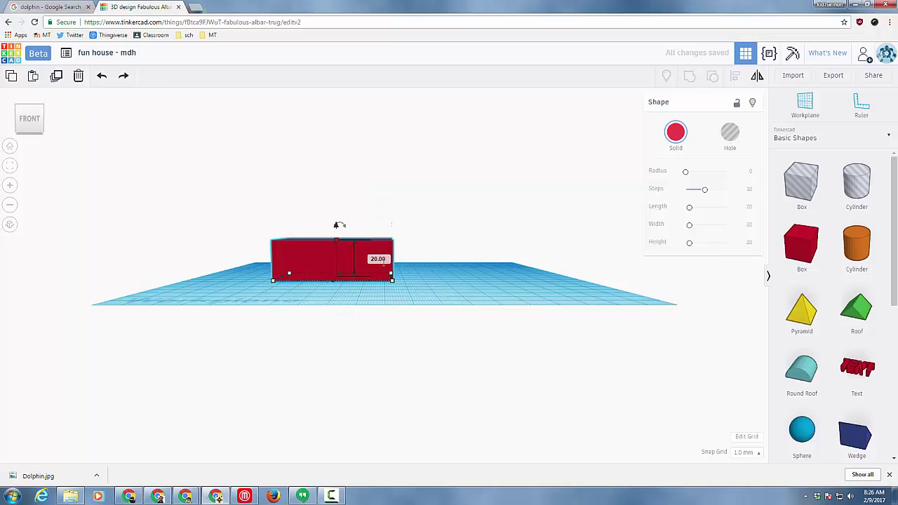
pyautogui.click(379, 258)
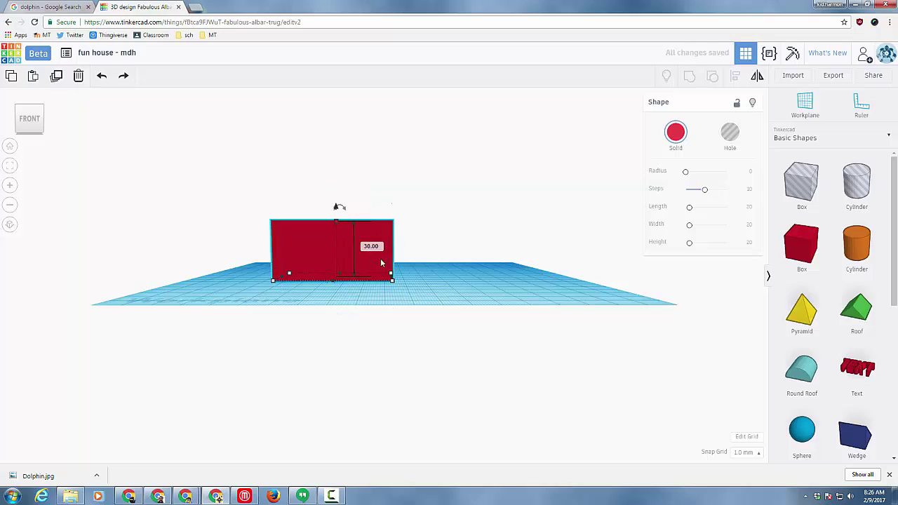
pyautogui.moveTo(251, 251); pyautogui.dragTo(312, 303, button='right')
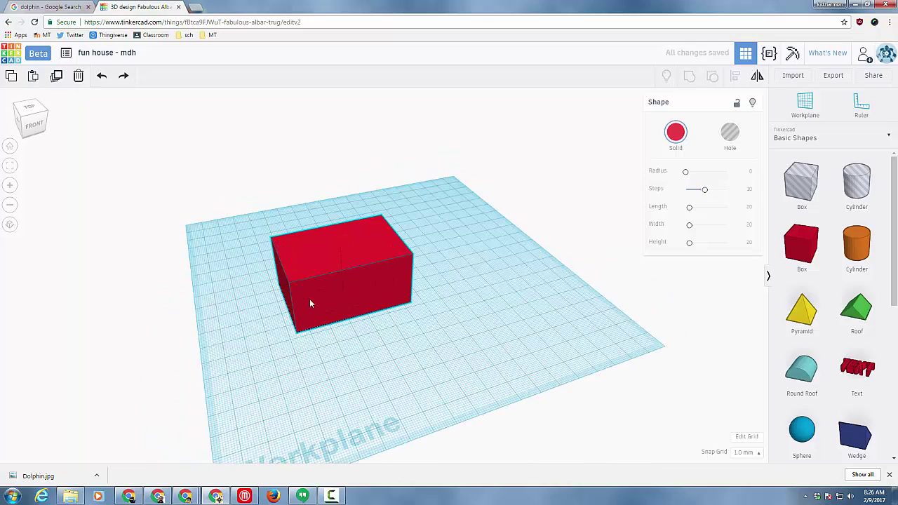
# Make a green copy of the red box and nudge it to the right
pyautogui.click(354, 296)
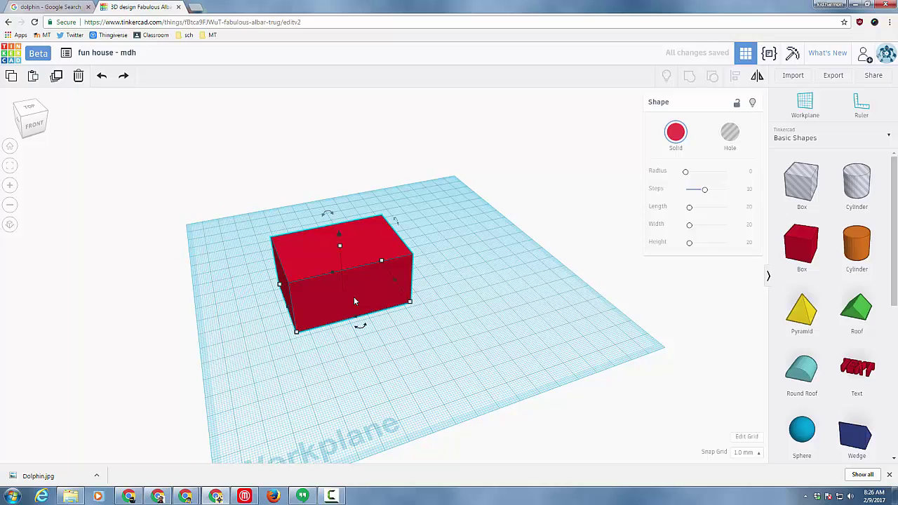
pyautogui.click(679, 137)
pyautogui.click(671, 203)
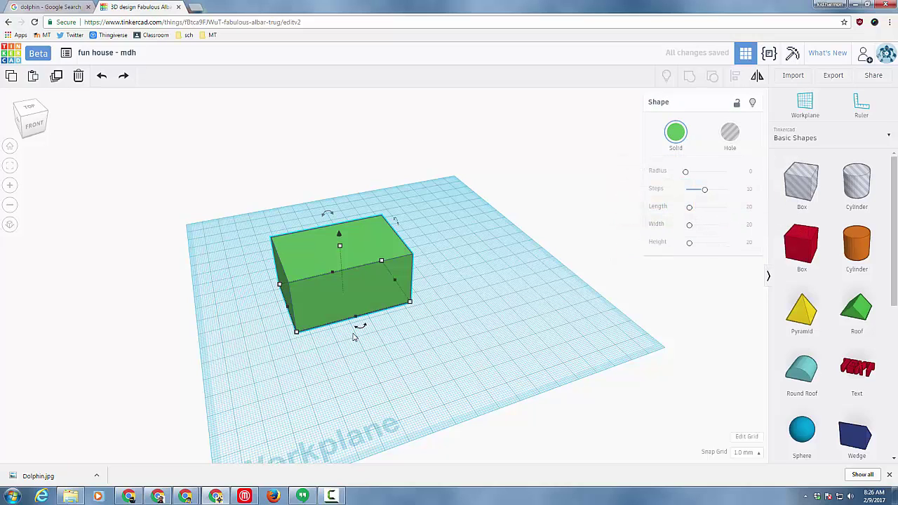
pyautogui.press('Right')
pyautogui.press('Right')
pyautogui.press('Right')
pyautogui.press('Right')
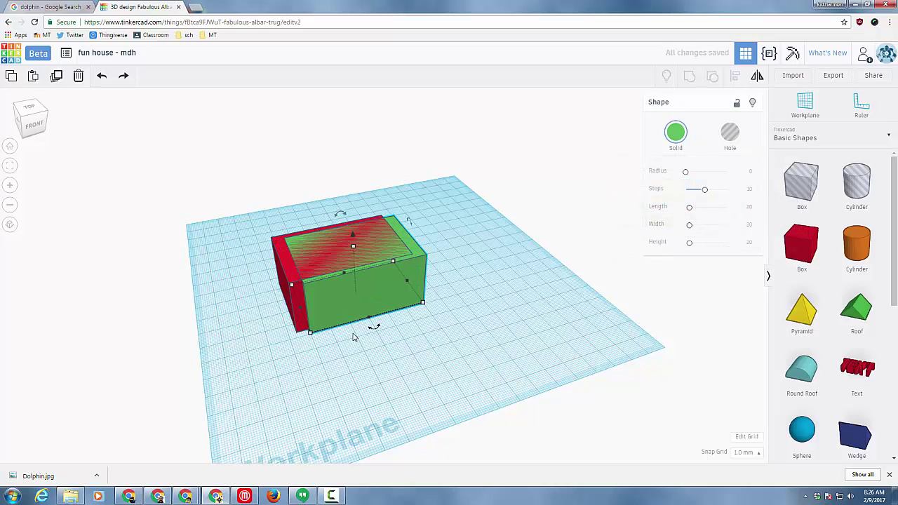
pyautogui.press('Right')
pyautogui.press('Right')
pyautogui.press('Right')
pyautogui.press('Right')
pyautogui.press('Right')
pyautogui.press('Right')
pyautogui.press('Right')
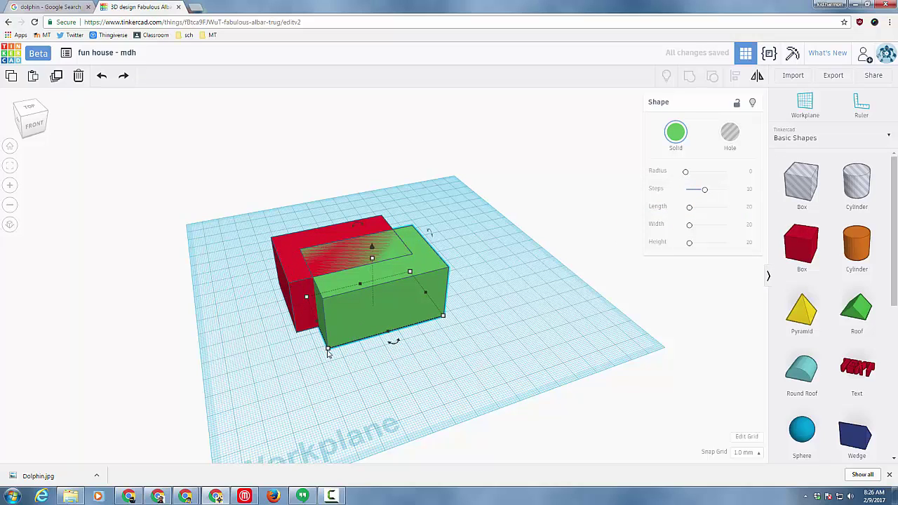
# Resize the green box's 40 side to 36 and its 60 length to 56
pyautogui.moveTo(327, 349)
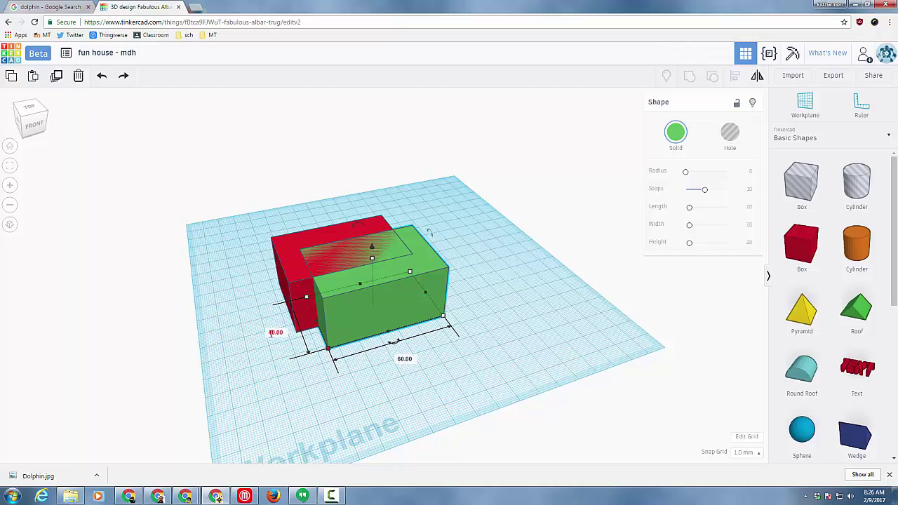
pyautogui.click(275, 331)
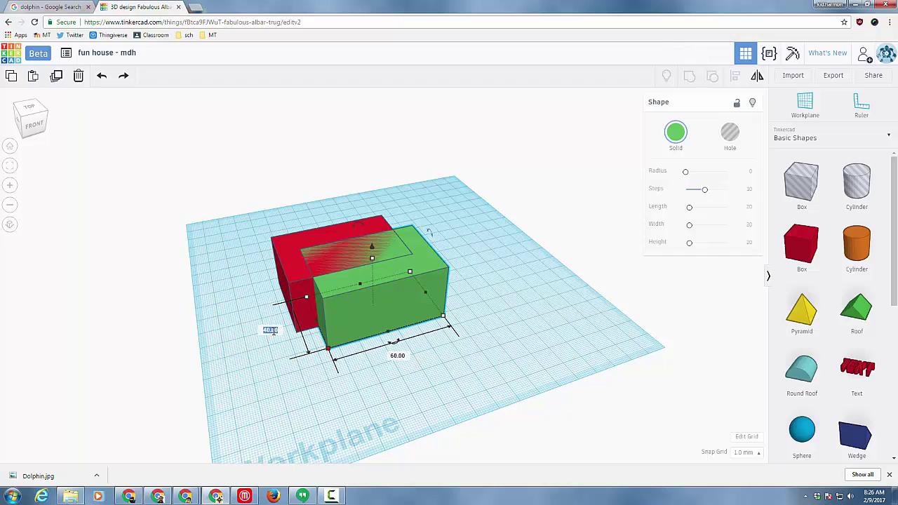
pyautogui.write('36')
pyautogui.press('Return')
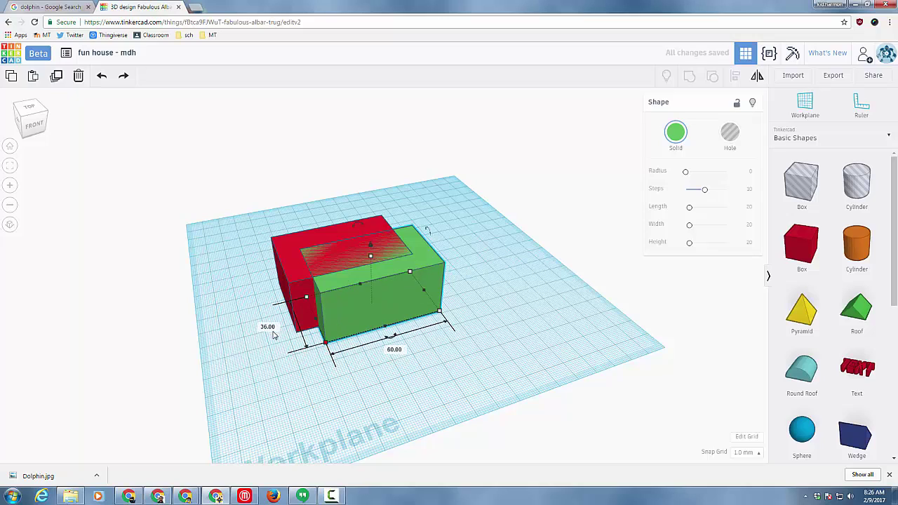
pyautogui.click(396, 349)
pyautogui.write('56')
pyautogui.press('Return')
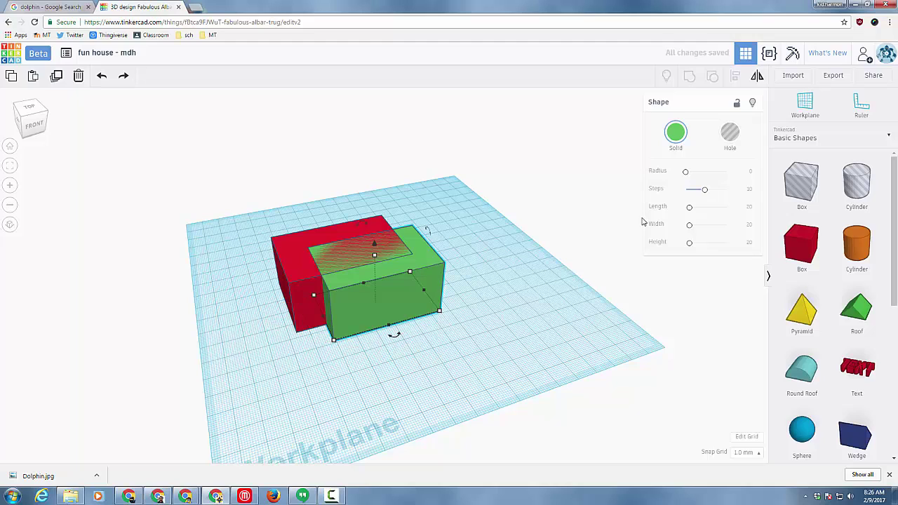
# Turn the green box into a hole and centre it on the red box with Align
pyautogui.click(727, 139)
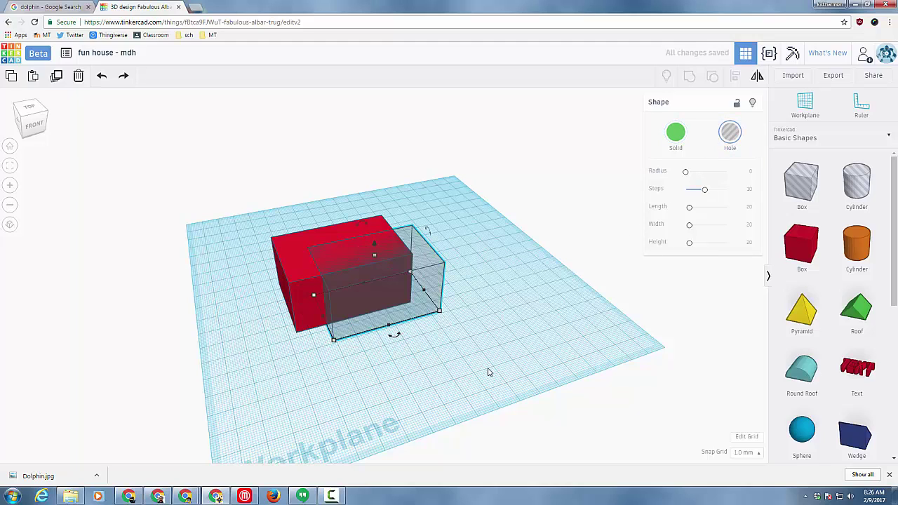
pyautogui.moveTo(232, 211); pyautogui.dragTo(477, 373)
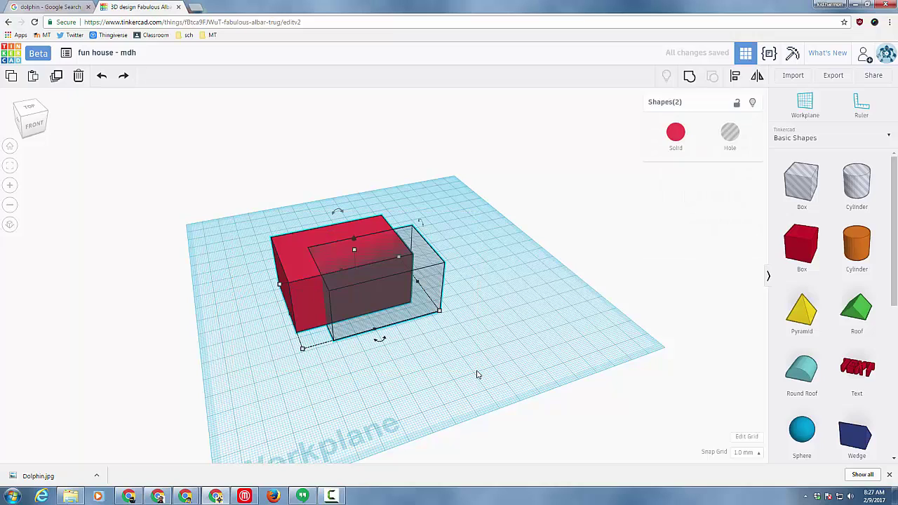
pyautogui.click(735, 75)
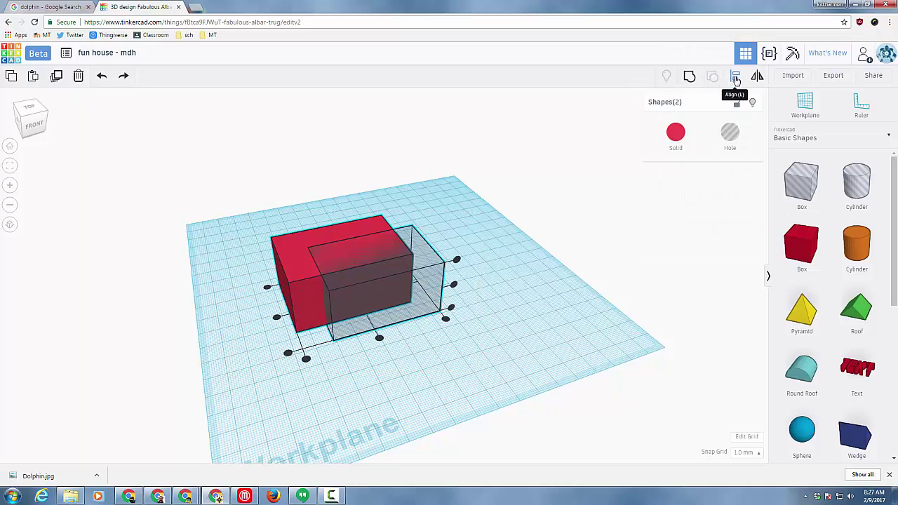
pyautogui.click(276, 319)
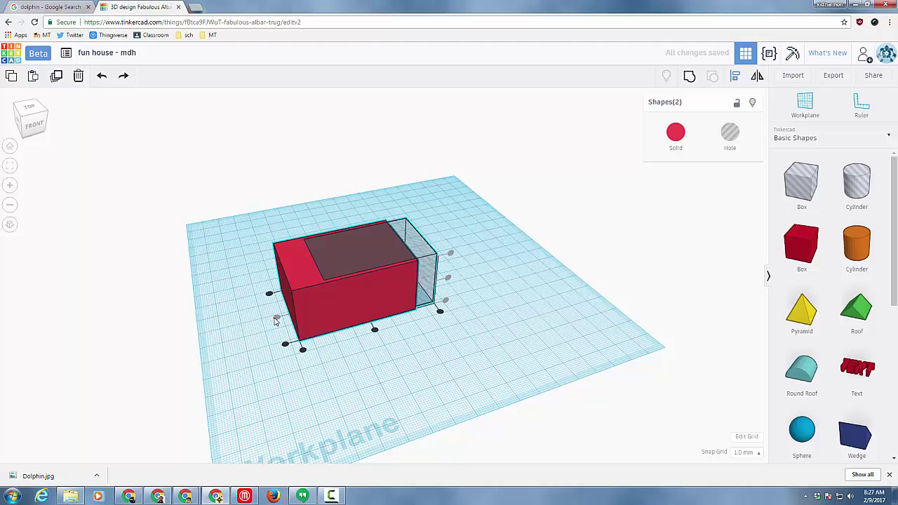
pyautogui.click(375, 329)
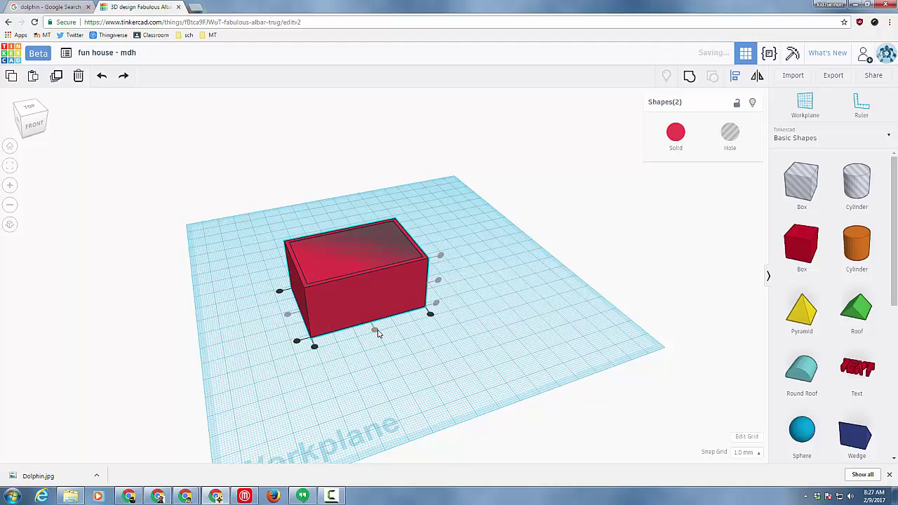
# Group the red box and hole into one hollow, open-topped box
pyautogui.click(266, 233)
pyautogui.moveTo(375, 343); pyautogui.dragTo(427, 361)
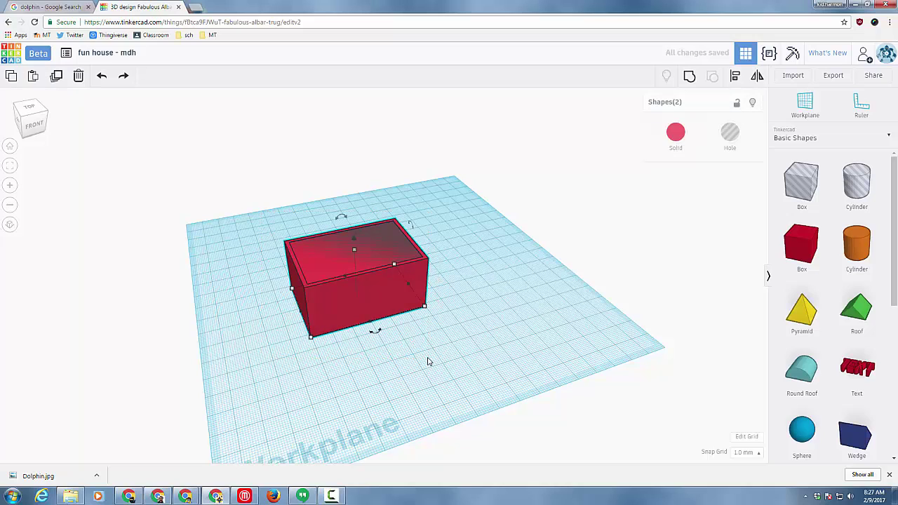
pyautogui.click(688, 78)
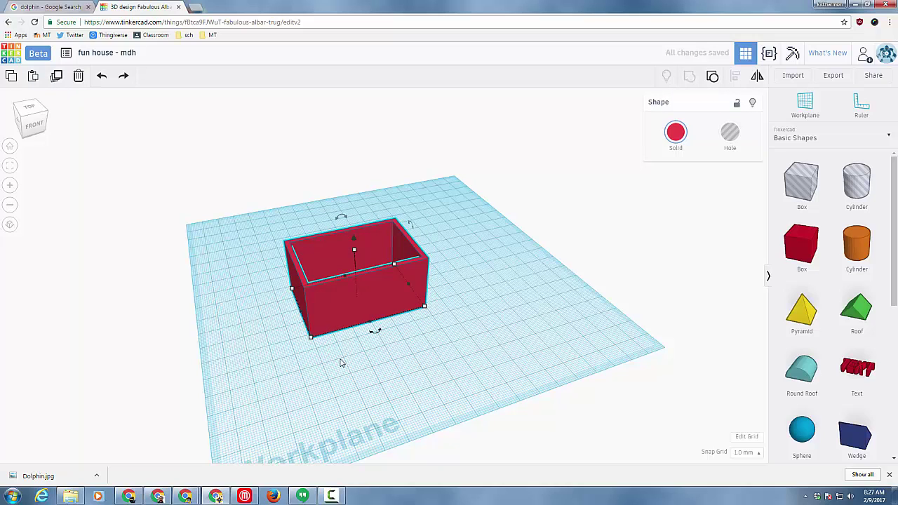
pyautogui.moveTo(338, 363); pyautogui.dragTo(404, 336, button='right')
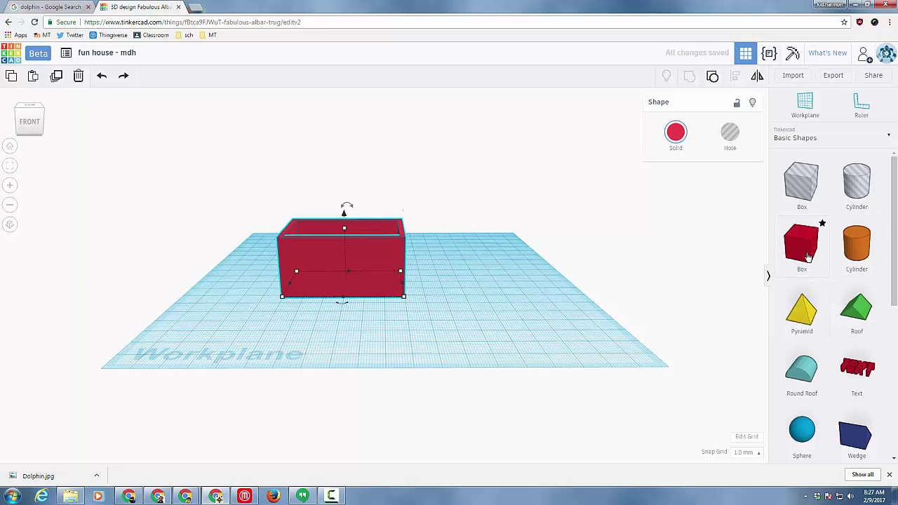
# Add a small red box in front of the house, 15 tall and narrowed to 7 wide
pyautogui.moveTo(806, 254); pyautogui.dragTo(405, 325)
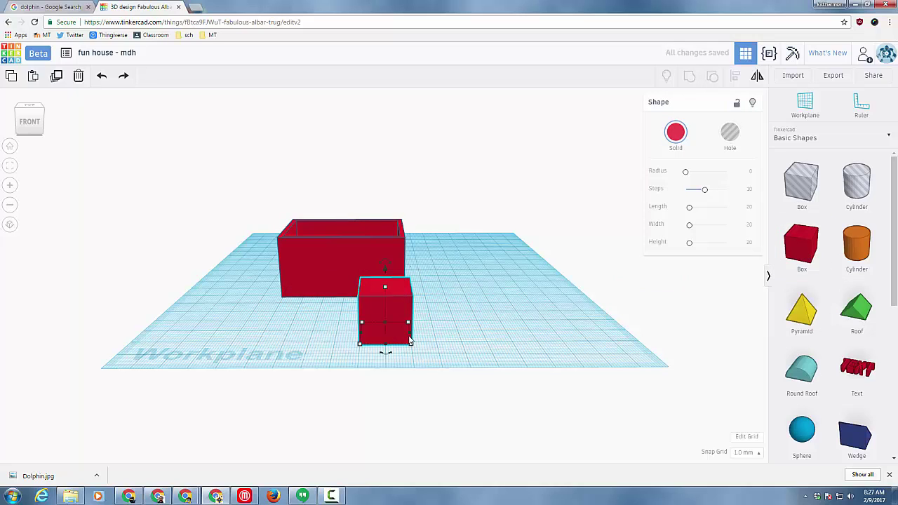
pyautogui.moveTo(410, 345)
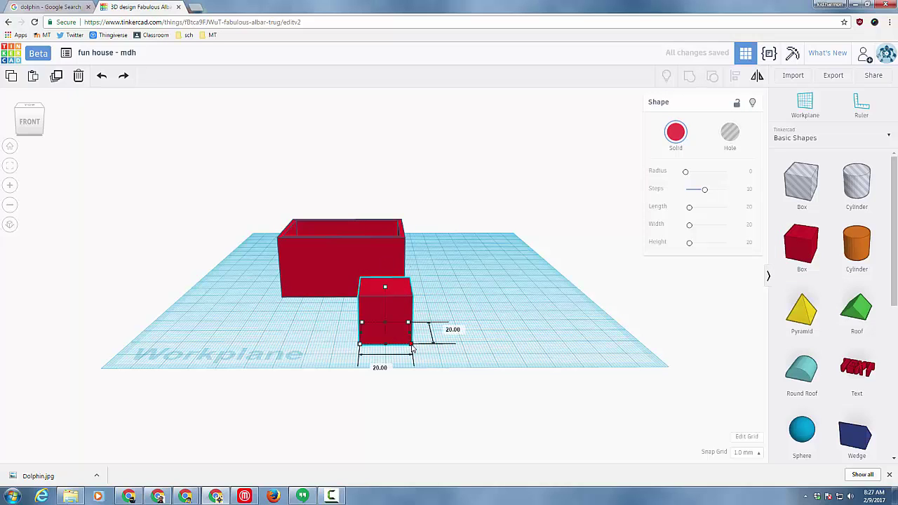
pyautogui.click(387, 371)
pyautogui.write('10')
pyautogui.press('Return')
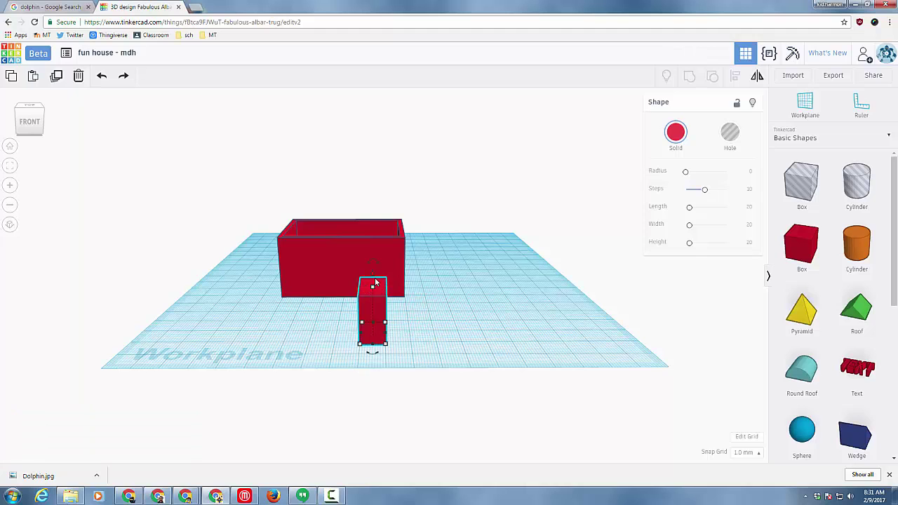
pyautogui.click(423, 309)
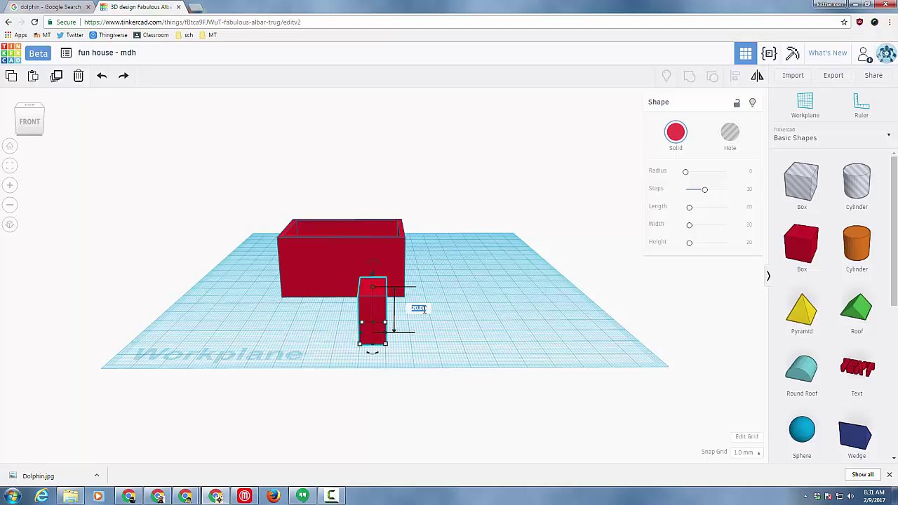
pyautogui.press('Return')
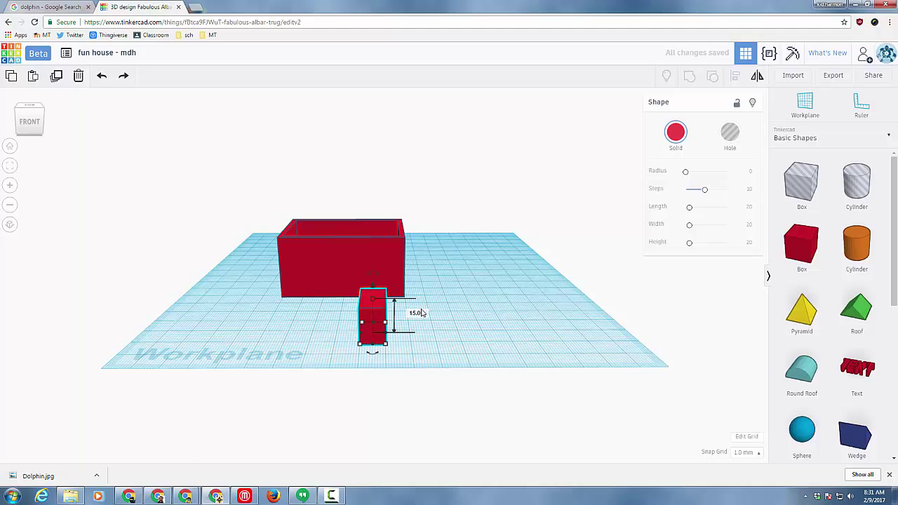
pyautogui.moveTo(451, 341); pyautogui.dragTo(269, 308, button='right')
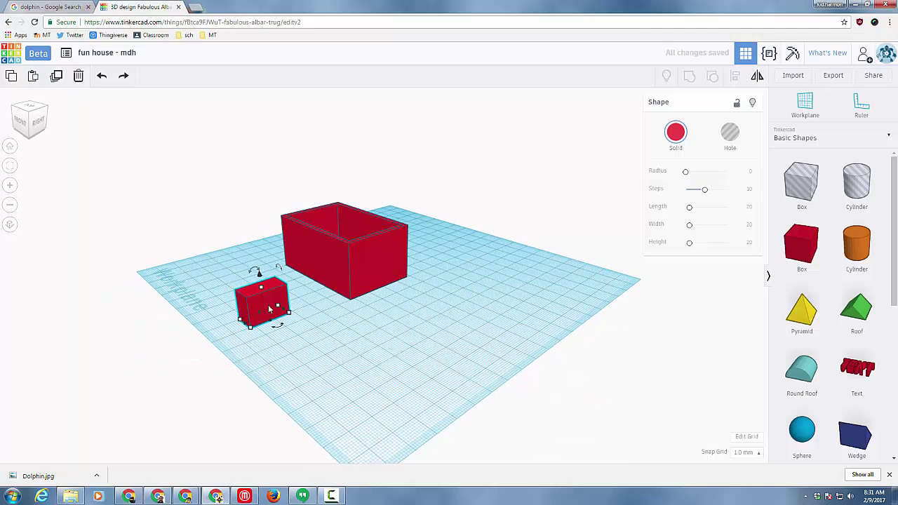
pyautogui.moveTo(283, 311); pyautogui.dragTo(258, 320)
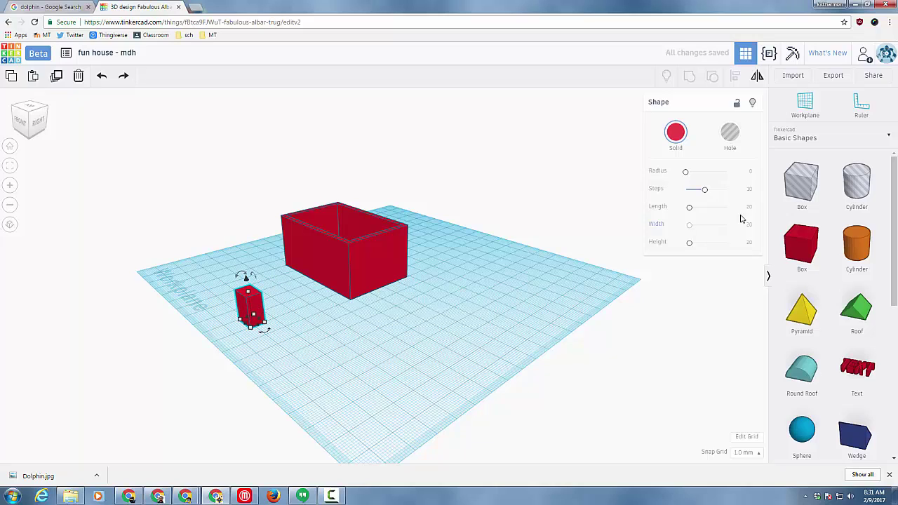
# Make the thin block a hole, set it against the front wall, and select both shapes
pyautogui.click(729, 132)
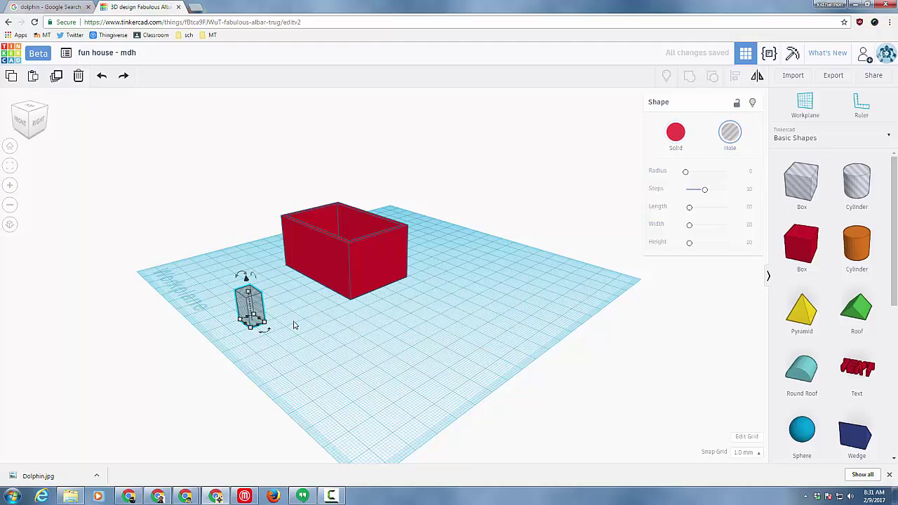
pyautogui.press('Left')
pyautogui.press('Left')
pyautogui.press('Left')
pyautogui.press('Left')
pyautogui.press('Left')
pyautogui.press('Left')
pyautogui.press('Left')
pyautogui.press('Left')
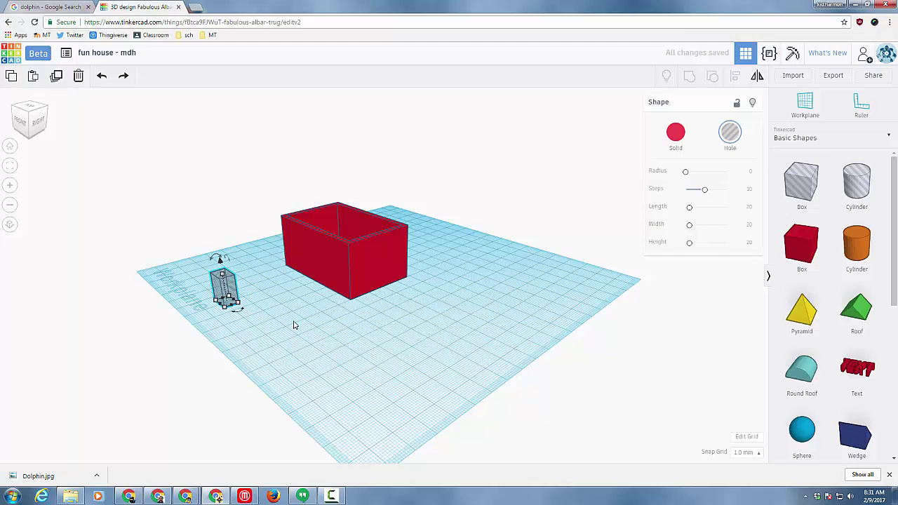
pyautogui.press('Left')
pyautogui.press('Left')
pyautogui.press('Left')
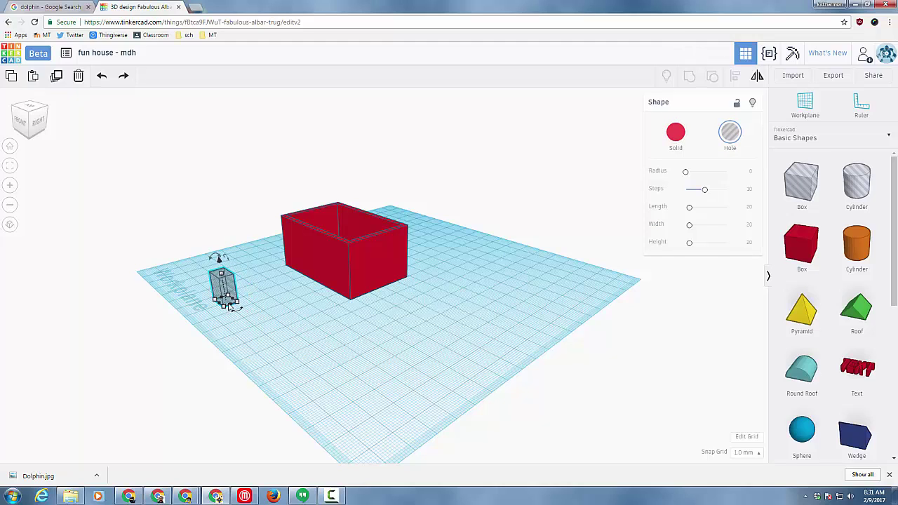
pyautogui.moveTo(231, 284); pyautogui.dragTo(307, 263)
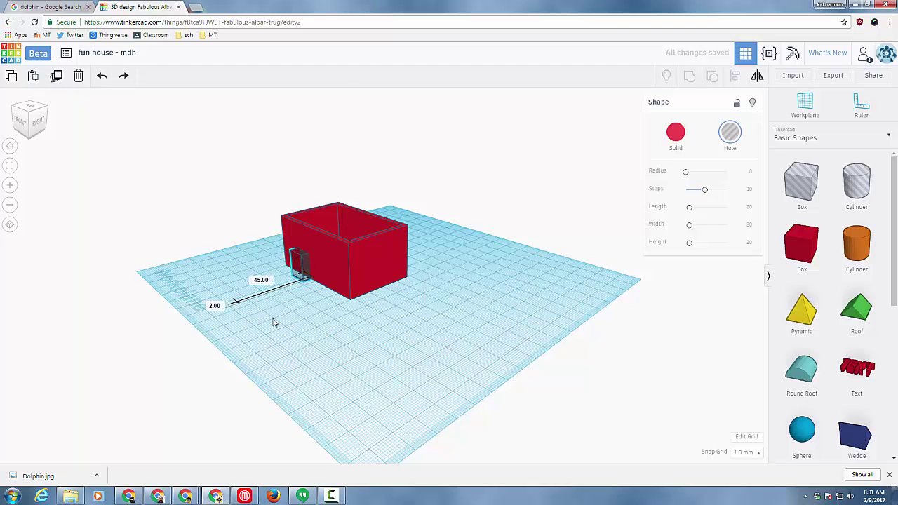
pyautogui.moveTo(356, 325); pyautogui.dragTo(250, 260, button='right')
pyautogui.moveTo(241, 250); pyautogui.dragTo(347, 304)
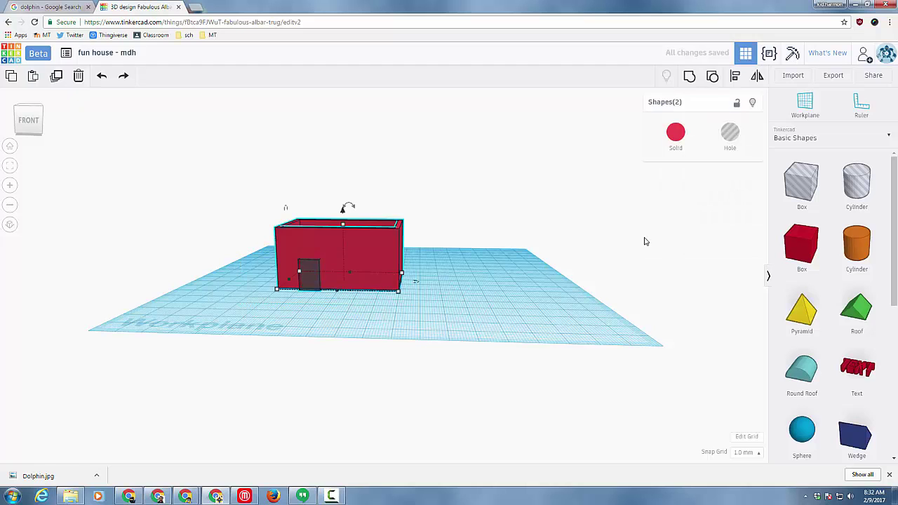
# Group the door hole with the house to cut the doorway, then inspect it from several angles
pyautogui.click(689, 76)
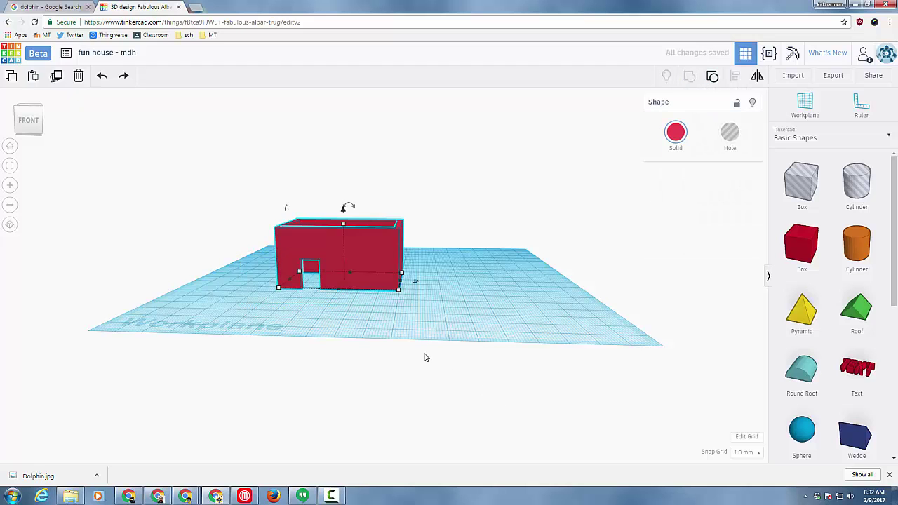
pyautogui.moveTo(424, 358); pyautogui.dragTo(434, 376, button='right')
pyautogui.scroll(5, 298, 297)
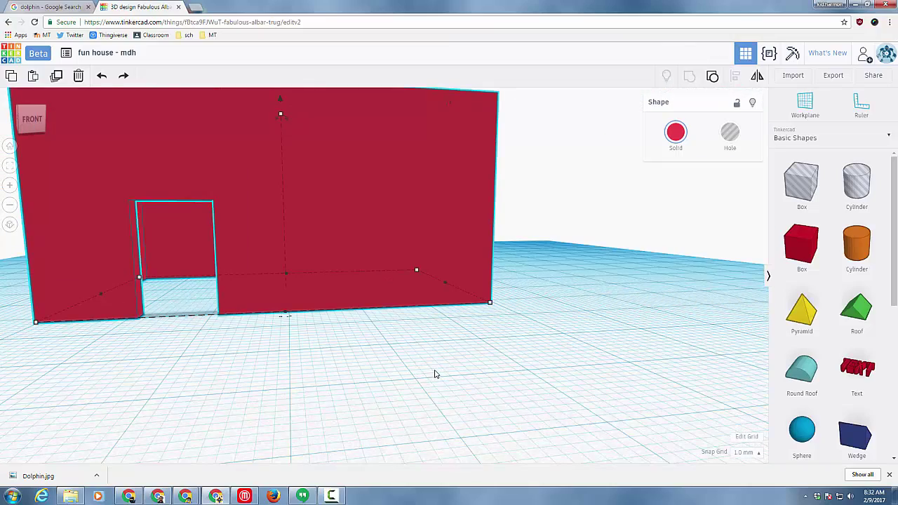
pyautogui.moveTo(554, 366); pyautogui.dragTo(749, 391, button='right')
pyautogui.scroll(6, 512, 361)
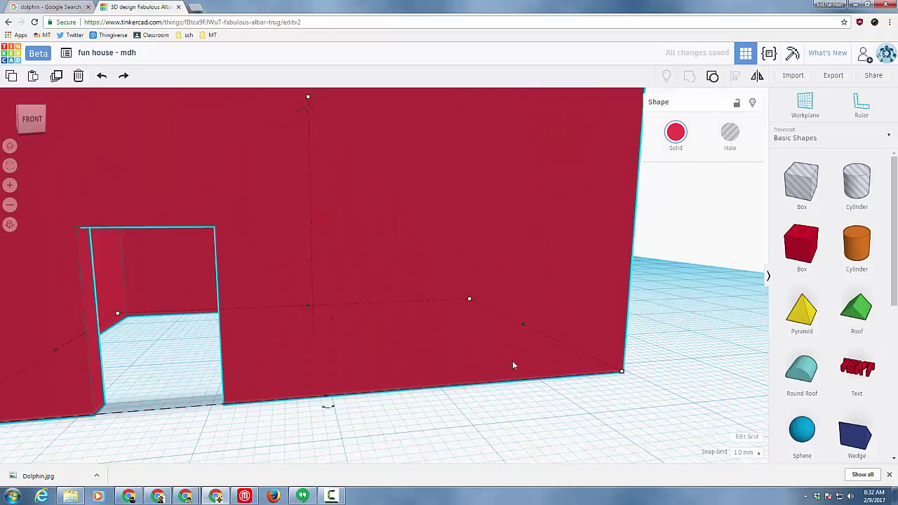
pyautogui.scroll(-6, 509, 354)
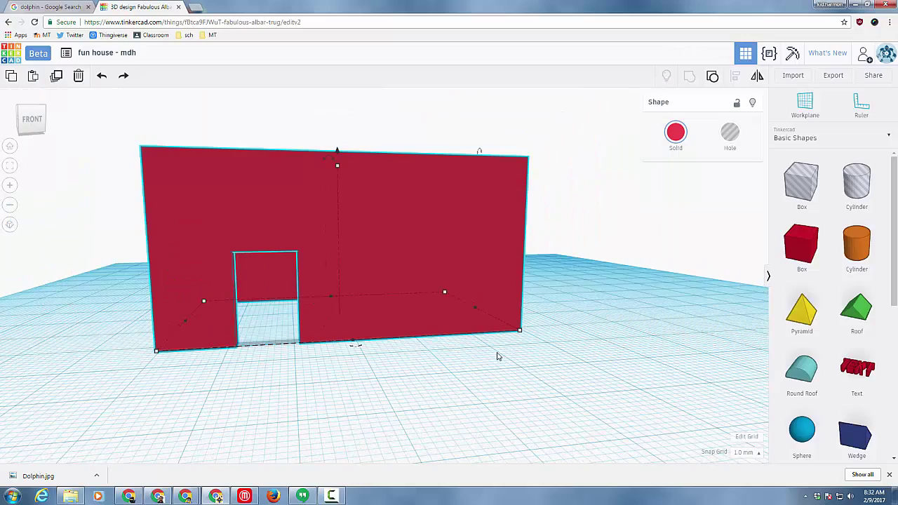
pyautogui.moveTo(590, 266)
pyautogui.mouseDown(button='right')
pyautogui.moveTo(601, 309)
pyautogui.moveTo(598, 282)
pyautogui.mouseUp(button='right')
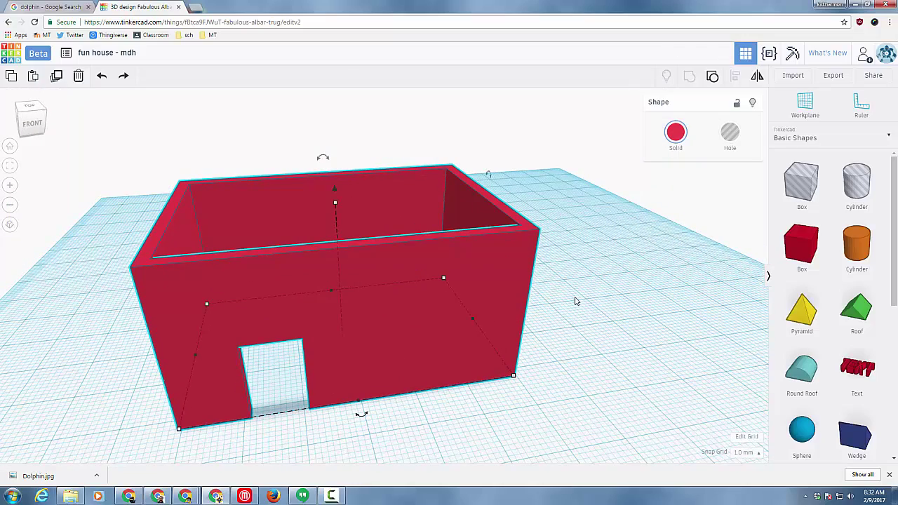
pyautogui.moveTo(580, 344); pyautogui.dragTo(529, 341, button='right')
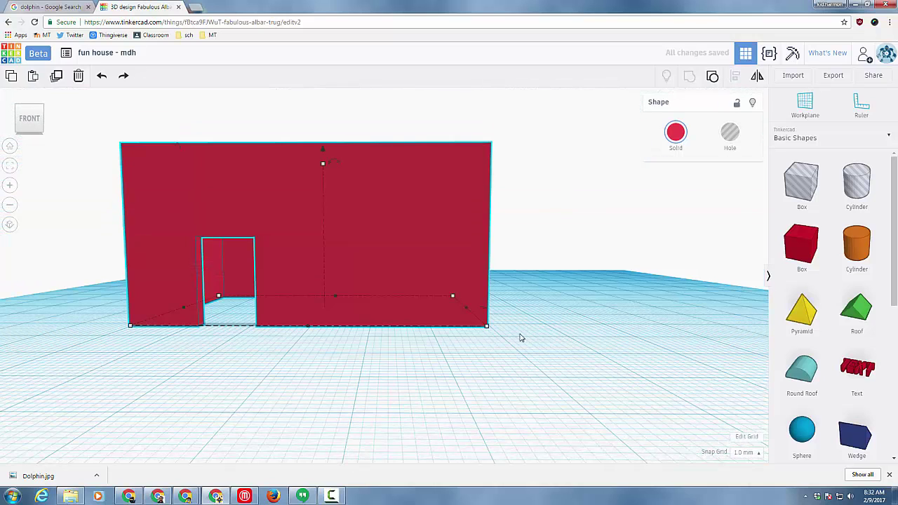
pyautogui.scroll(-5, 78, 435)
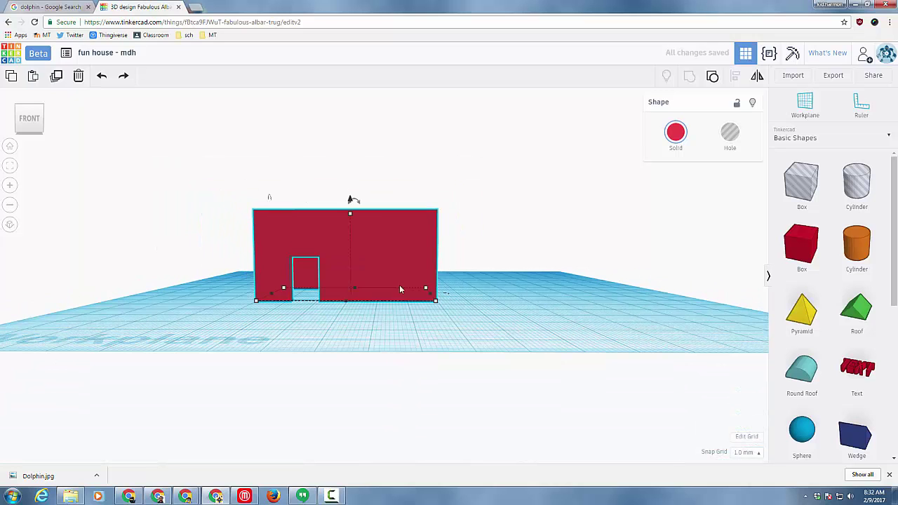
pyautogui.scroll(3, 404, 254)
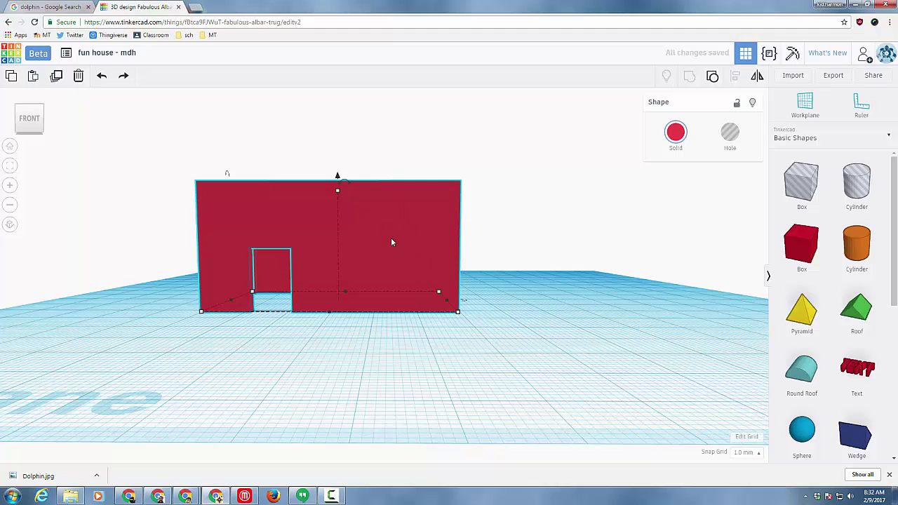
# Set a workplane on the front wall and place a 10 by 10 cylinder hole on it
pyautogui.press('w')
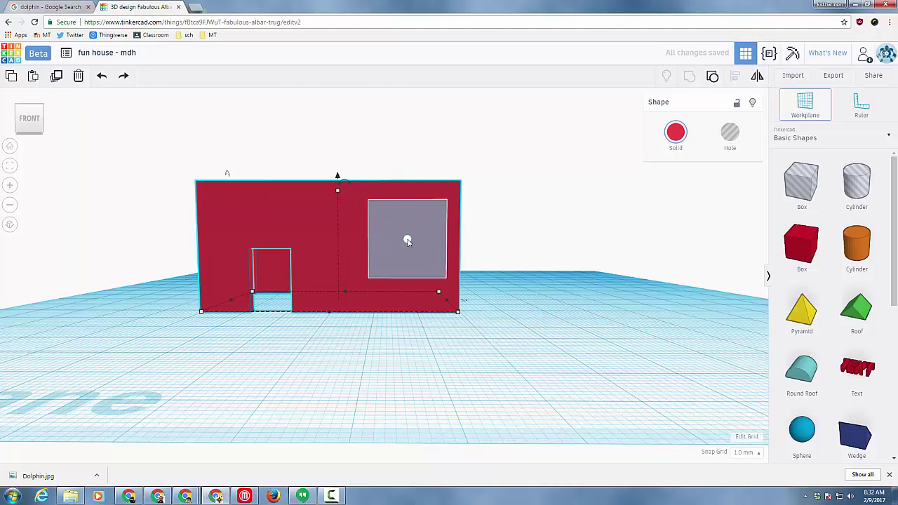
pyautogui.click(407, 242)
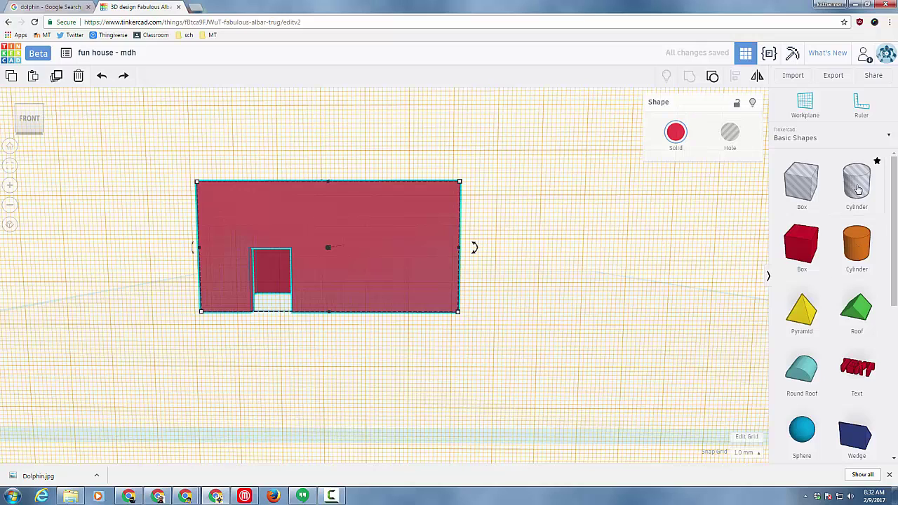
pyautogui.moveTo(857, 190); pyautogui.dragTo(370, 243)
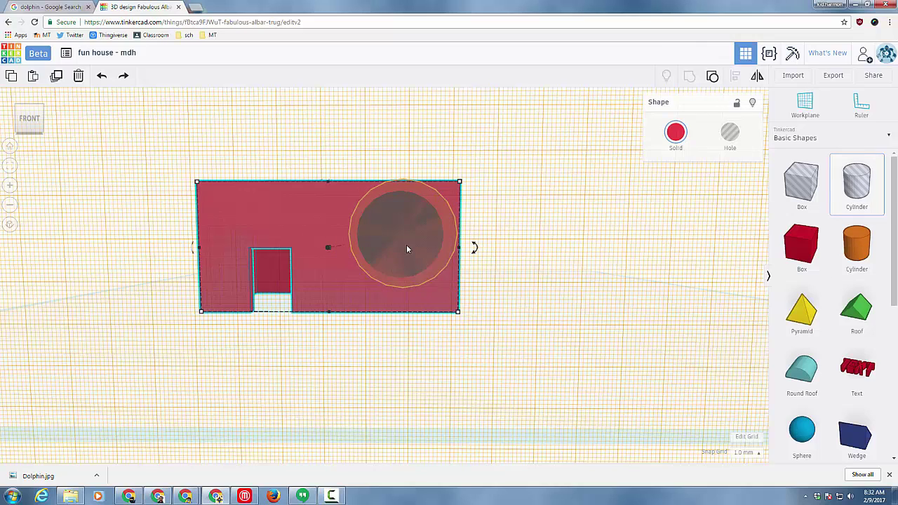
pyautogui.click(406, 244)
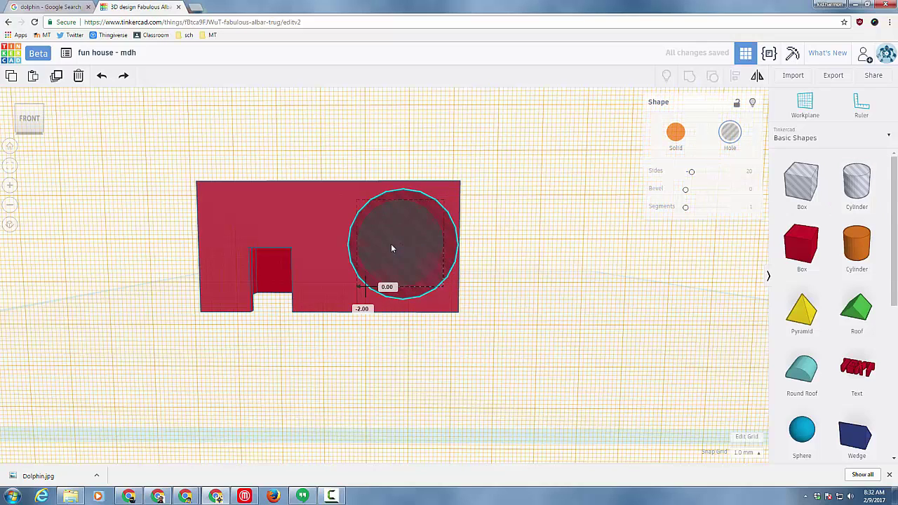
pyautogui.moveTo(391, 248); pyautogui.dragTo(385, 247)
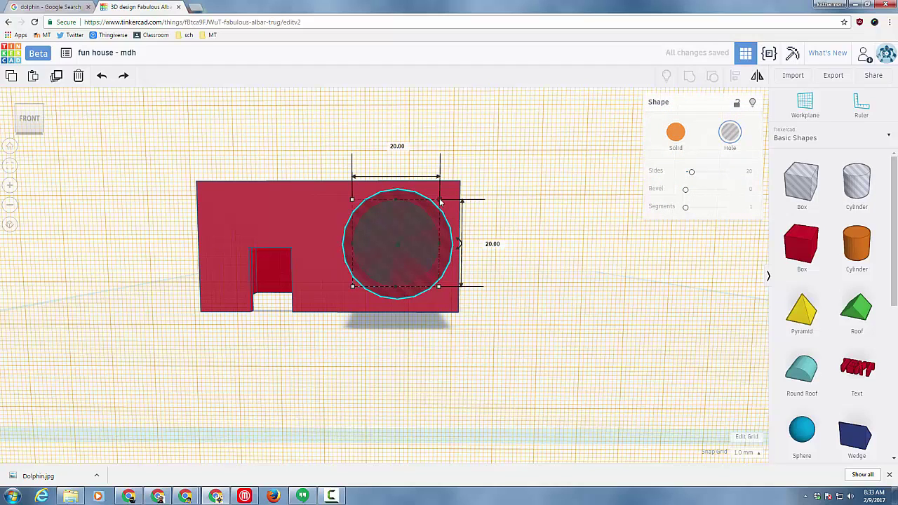
pyautogui.moveTo(436, 205); pyautogui.dragTo(384, 245)
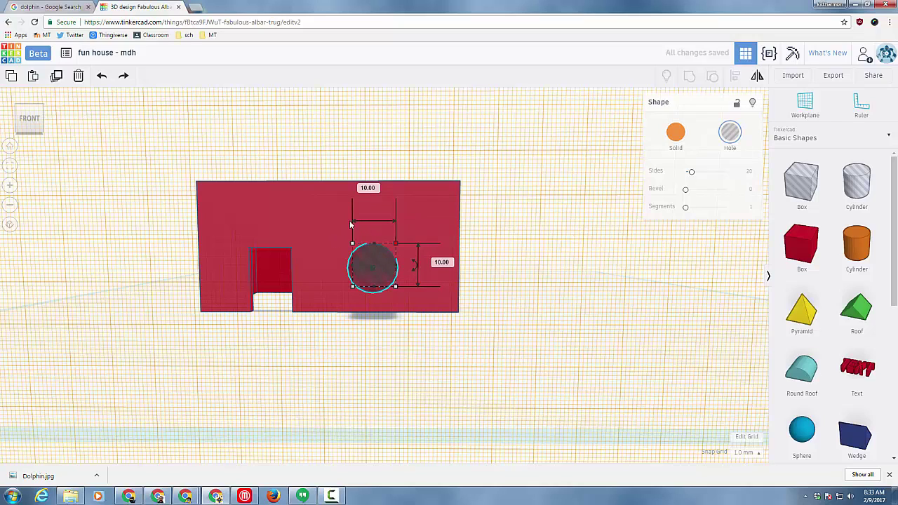
# Nudge the round hole with arrow keys until it sits just right of the door
pyautogui.press('Left')
pyautogui.press('Left')
pyautogui.press('Left')
pyautogui.press('Right')
pyautogui.press('Right')
pyautogui.press('Right')
pyautogui.press('Right')
pyautogui.press('Right')
pyautogui.press('Right')
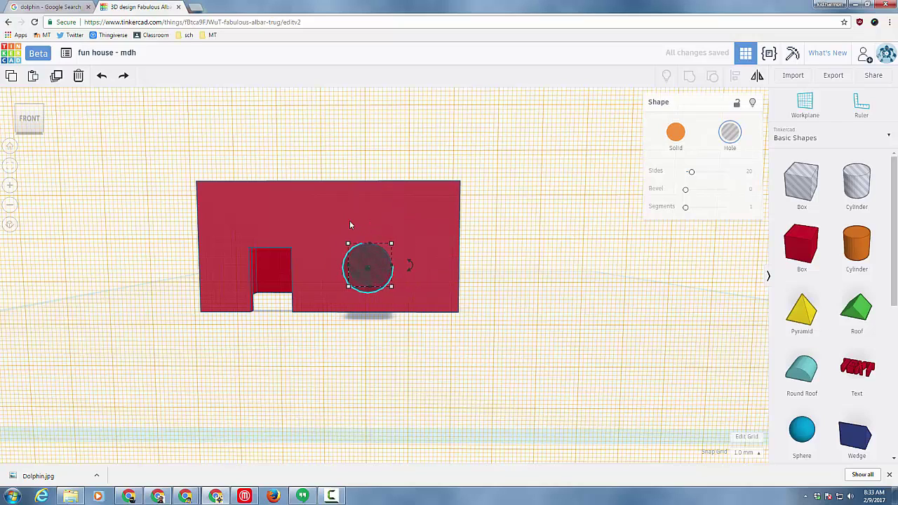
pyautogui.press('Right')
pyautogui.press('Right')
pyautogui.press('Left')
pyautogui.press('Left')
pyautogui.press('Left')
pyautogui.press('Left')
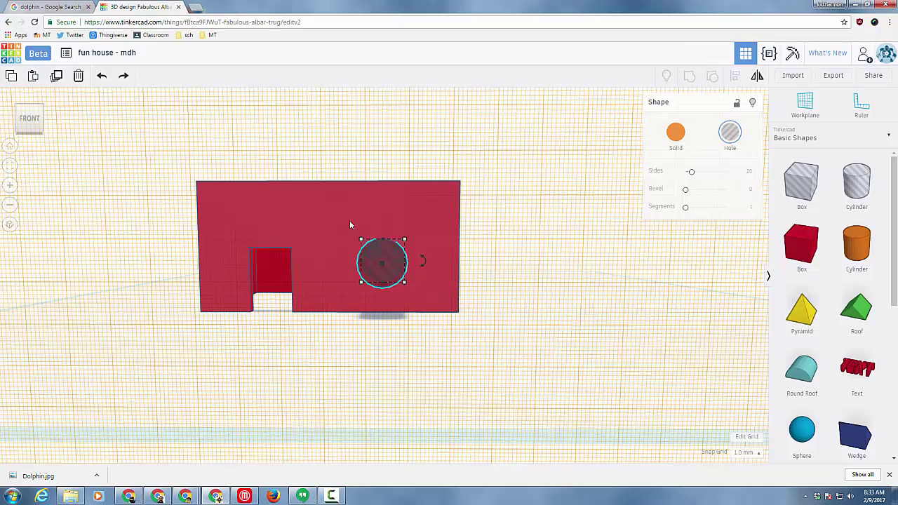
pyautogui.press('Left')
pyautogui.press('Left')
pyautogui.press('Left')
pyautogui.press('Left')
pyautogui.press('Left')
pyautogui.press('Left')
pyautogui.press('Left')
pyautogui.press('Left')
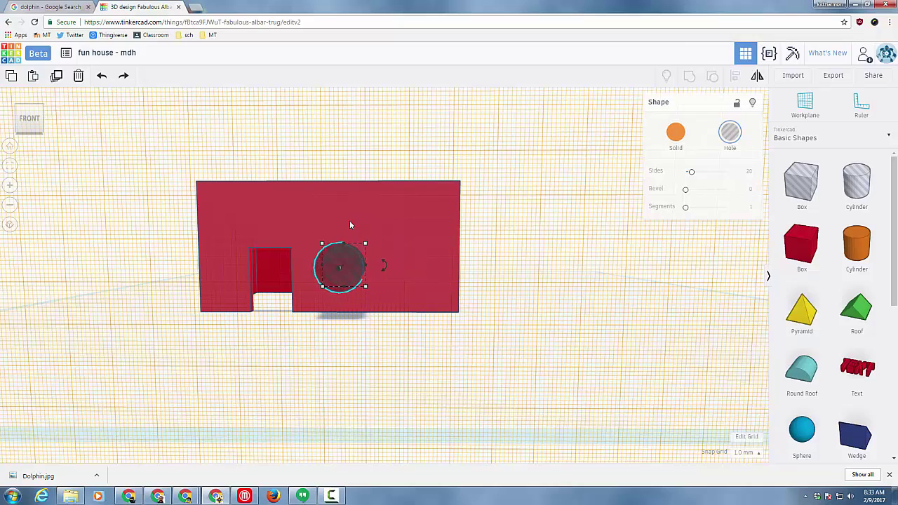
pyautogui.press('Right')
pyautogui.press('Left')
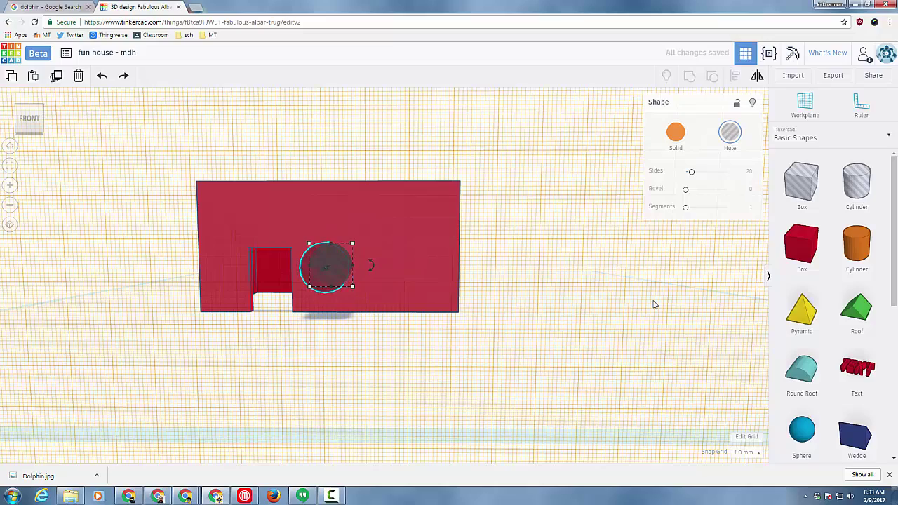
# Rotate the round hole into the wall and group it with the house into one shape
pyautogui.moveTo(705, 305); pyautogui.dragTo(436, 330, button='right')
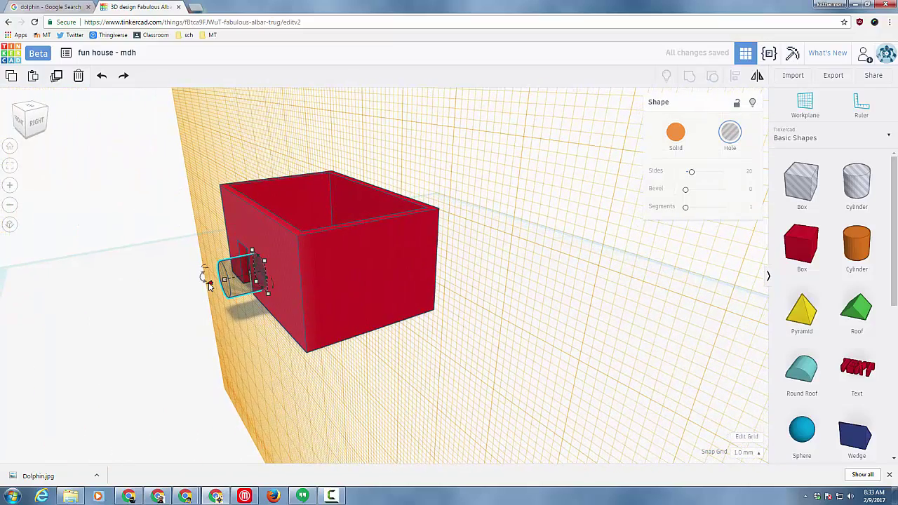
pyautogui.moveTo(209, 286); pyautogui.dragTo(238, 275)
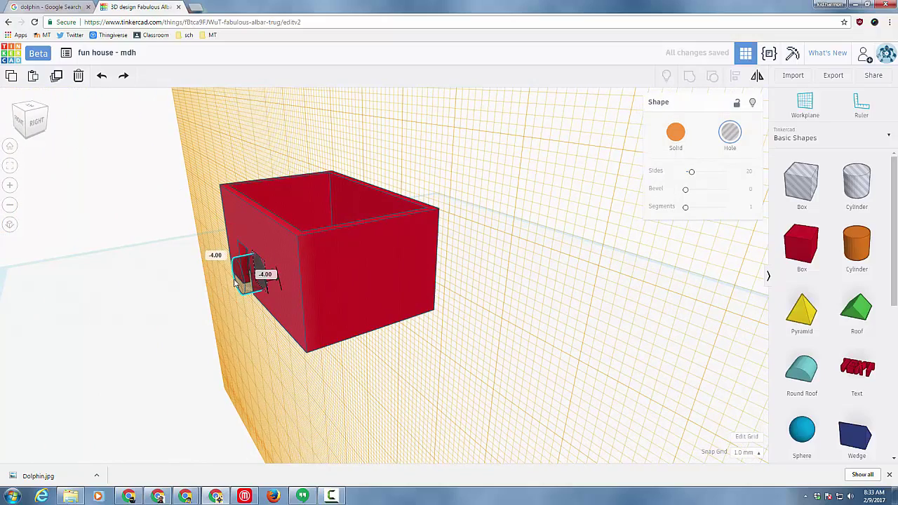
pyautogui.moveTo(475, 307); pyautogui.dragTo(629, 328, button='right')
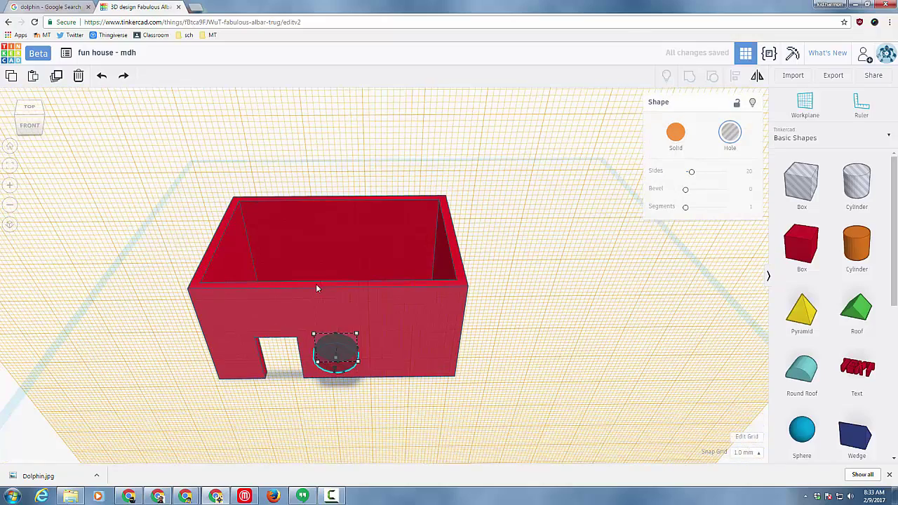
pyautogui.moveTo(155, 231); pyautogui.dragTo(559, 438)
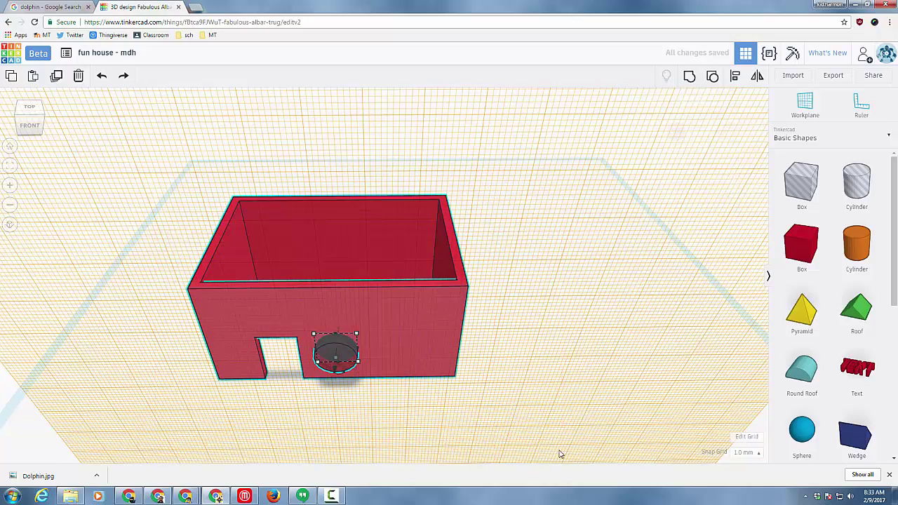
pyautogui.click(688, 77)
pyautogui.moveTo(441, 419); pyautogui.dragTo(439, 382, button='right')
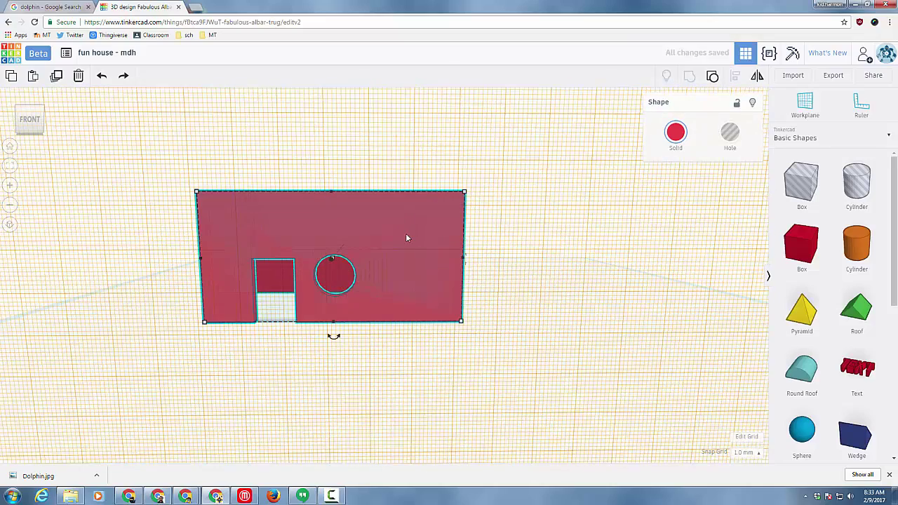
# Set a workplane on the house and place a green Roof shape on it
pyautogui.moveTo(530, 336); pyautogui.dragTo(309, 337, button='right')
pyautogui.press('w')
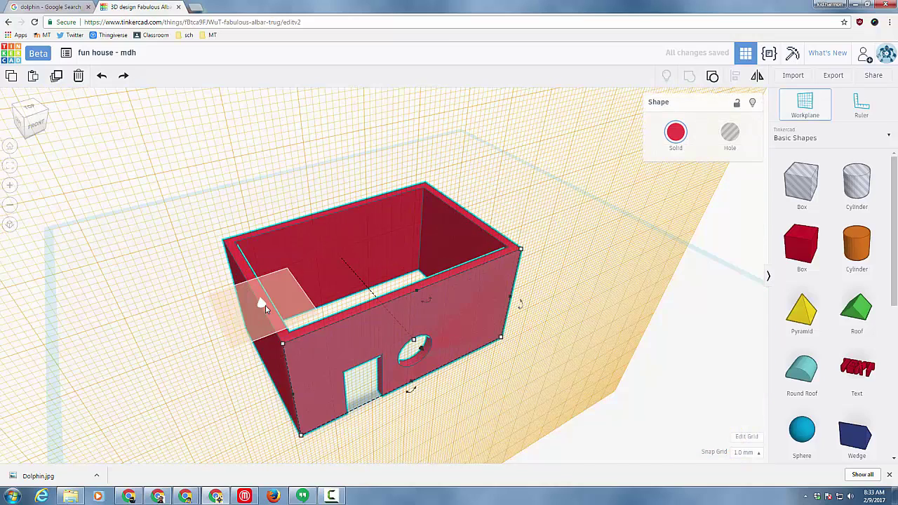
pyautogui.click(265, 305)
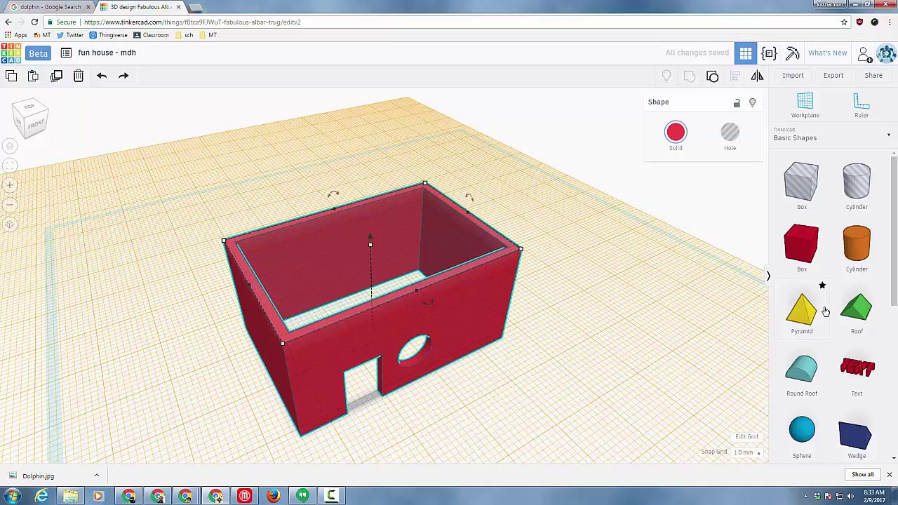
pyautogui.moveTo(845, 319); pyautogui.dragTo(292, 272)
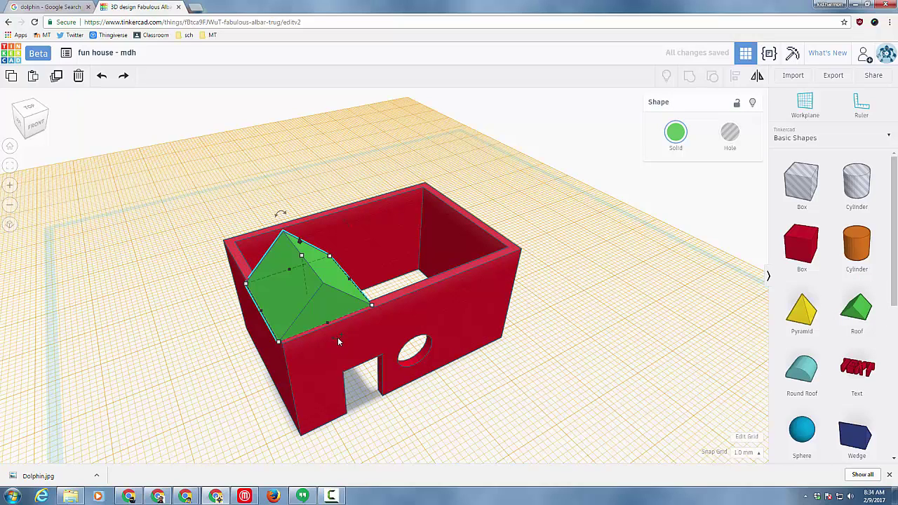
# Rotate the roof 90° and stretch it to about 39 across and 20 tall
pyautogui.moveTo(322, 376); pyautogui.dragTo(465, 381, button='right')
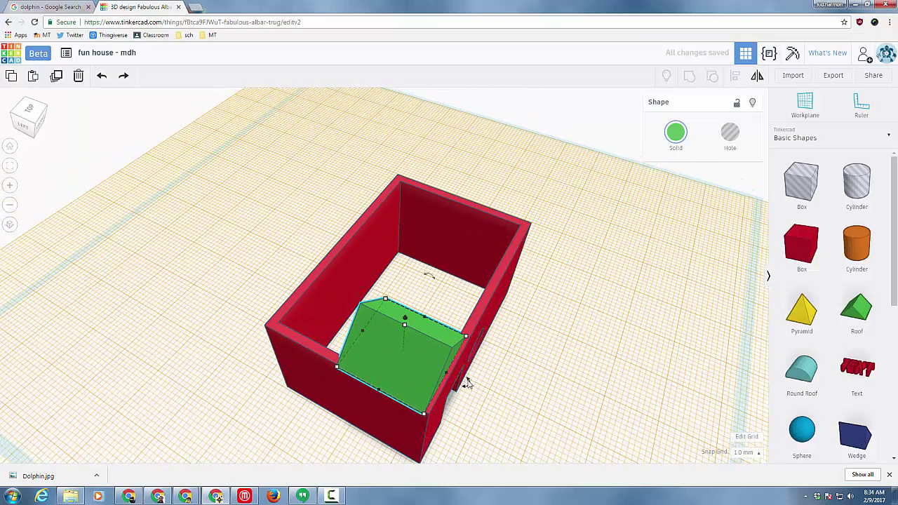
pyautogui.moveTo(468, 385)
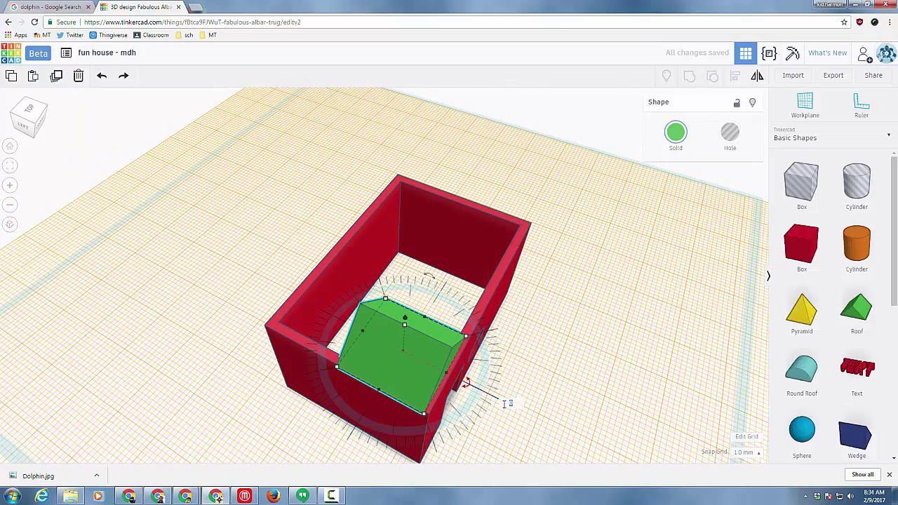
pyautogui.write('90')
pyautogui.press('Return')
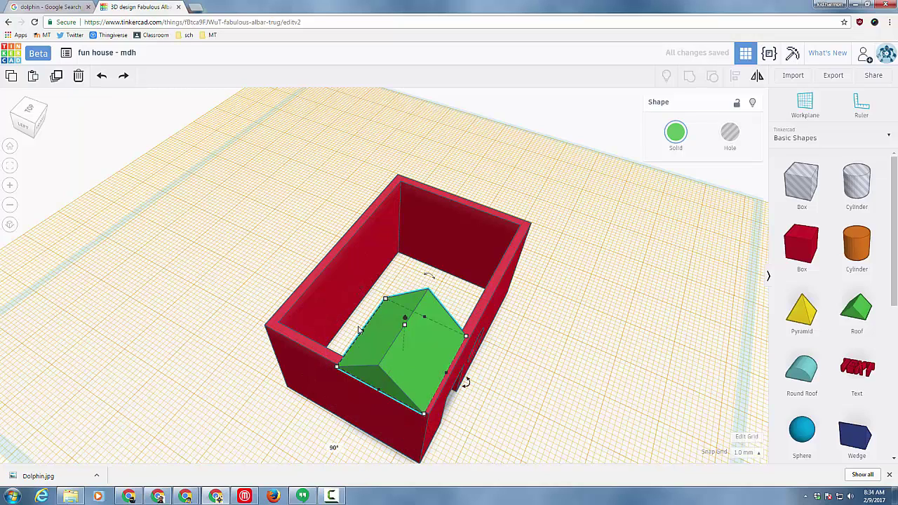
pyautogui.moveTo(364, 330); pyautogui.dragTo(286, 309)
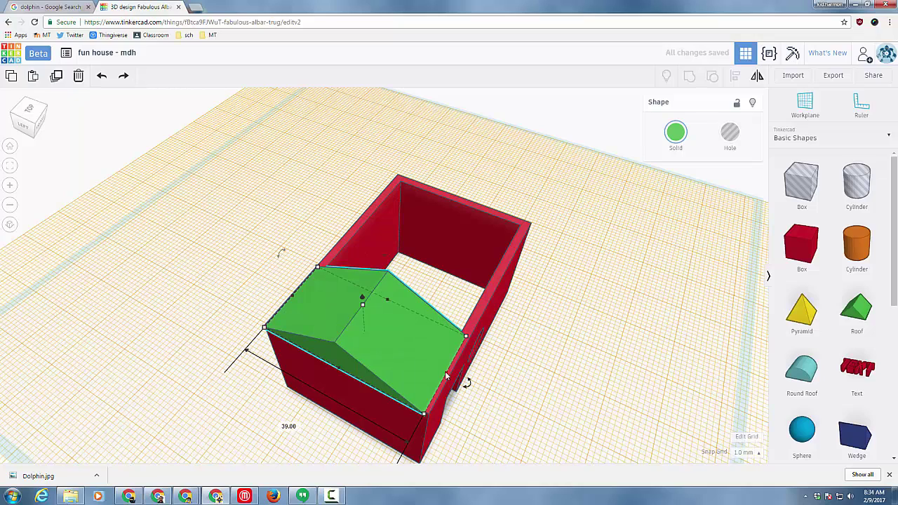
pyautogui.moveTo(446, 377)
pyautogui.mouseDown()
pyautogui.moveTo(454, 380)
pyautogui.moveTo(444, 377)
pyautogui.mouseUp()
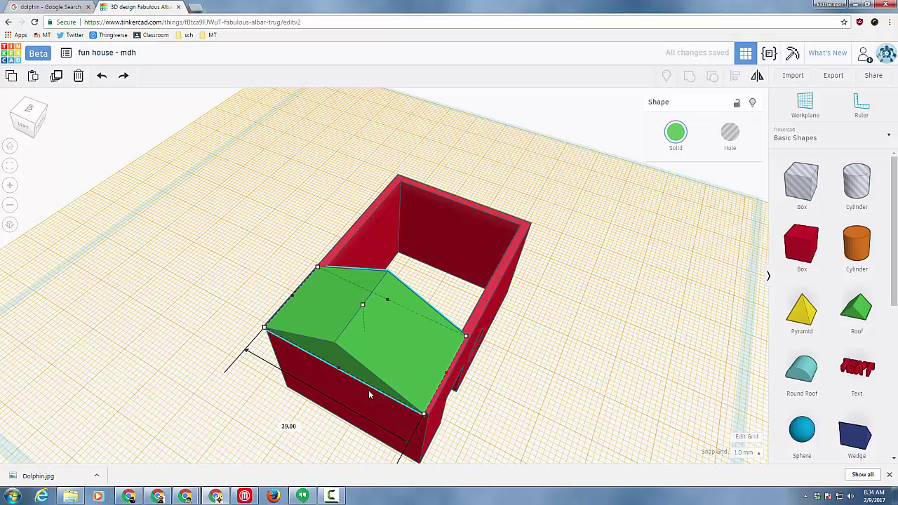
pyautogui.moveTo(347, 362); pyautogui.dragTo(340, 368)
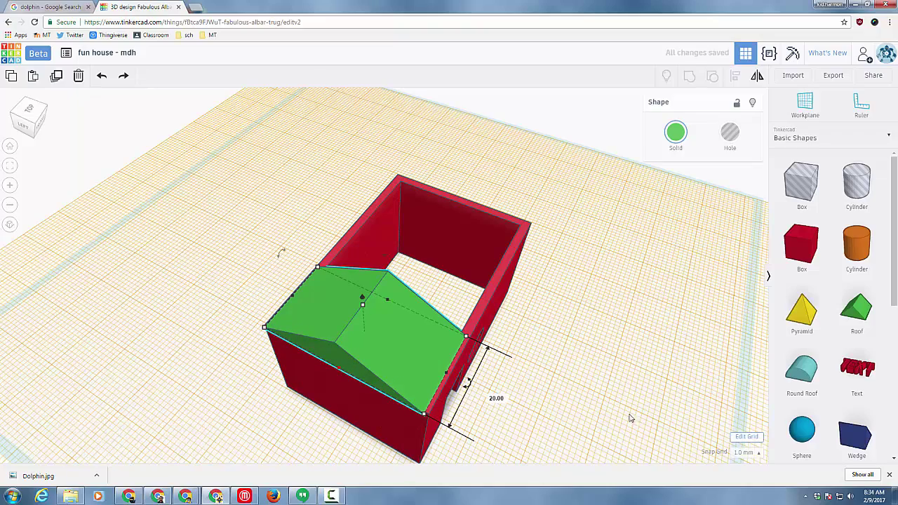
# Stretch the green roof forward over the box and line it up with the box's left edge
pyautogui.moveTo(631, 419); pyautogui.dragTo(296, 310, button='right')
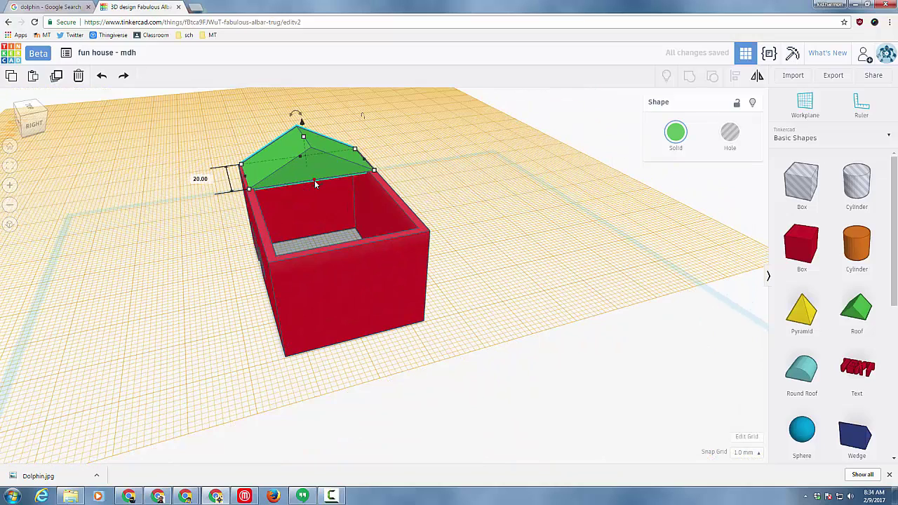
pyautogui.moveTo(315, 183); pyautogui.dragTo(333, 251)
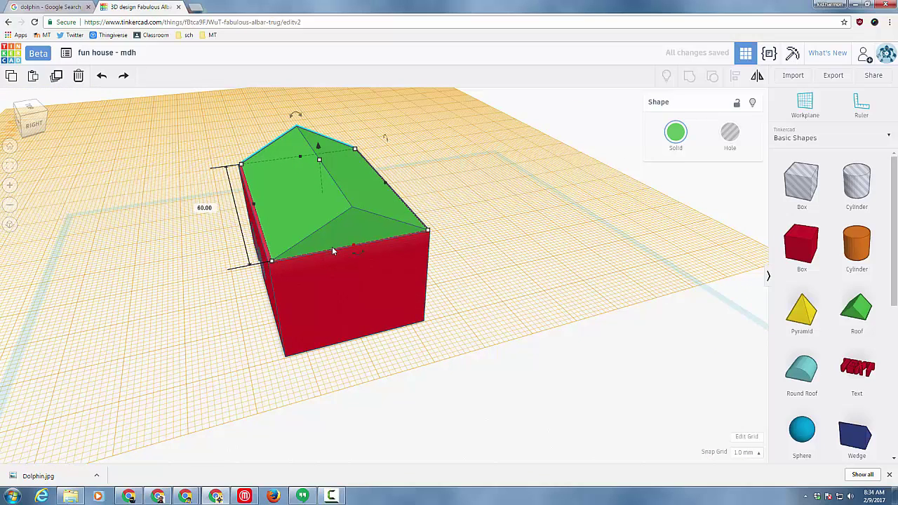
pyautogui.press('Left')
pyautogui.press('Right')
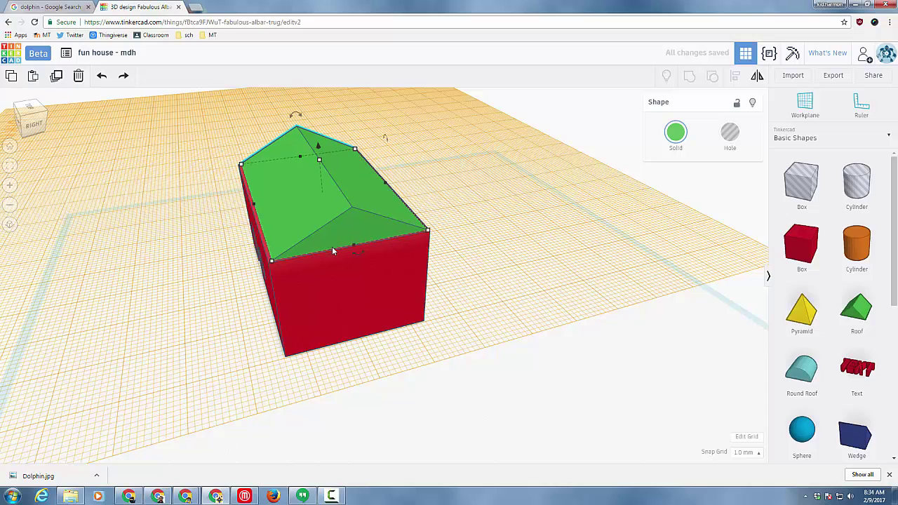
pyautogui.scroll(3, 201, 164)
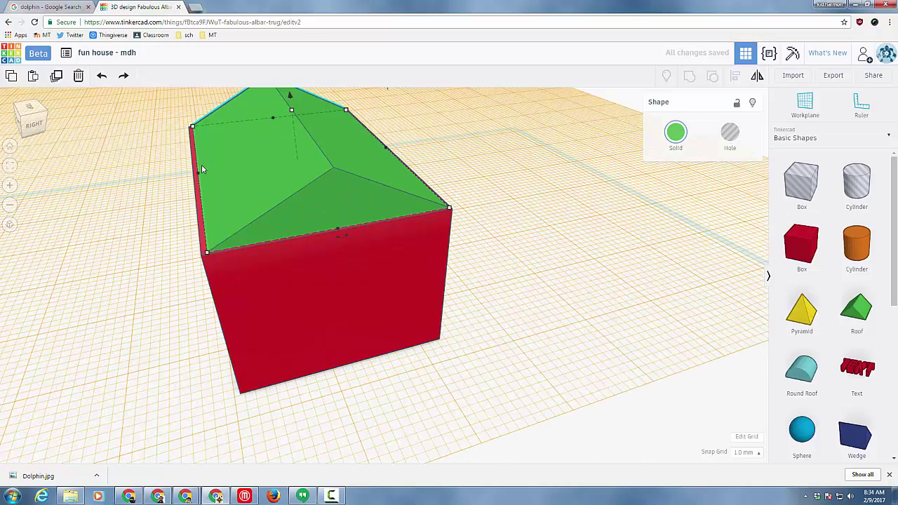
pyautogui.scroll(1, 186, 171)
pyautogui.moveTo(186, 171); pyautogui.dragTo(181, 169)
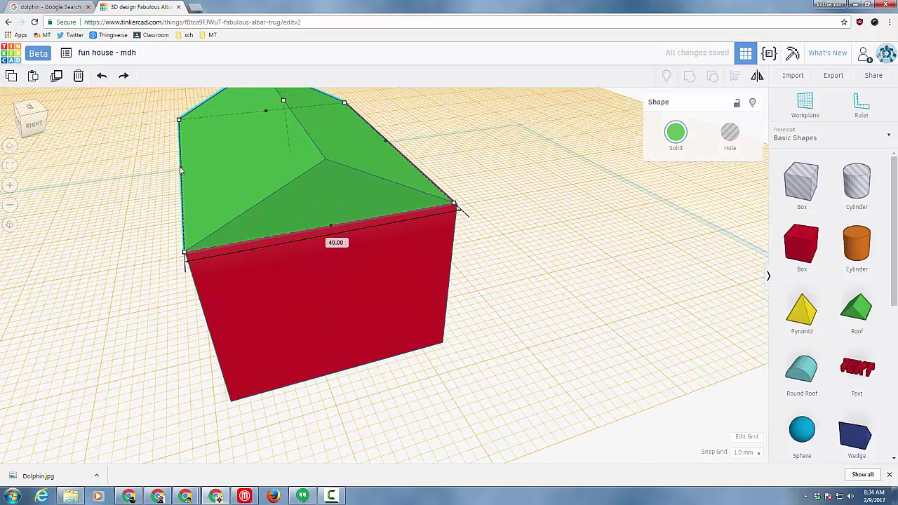
# Enter exact roof dimensions of 60 mm and 40 mm
pyautogui.click(337, 243)
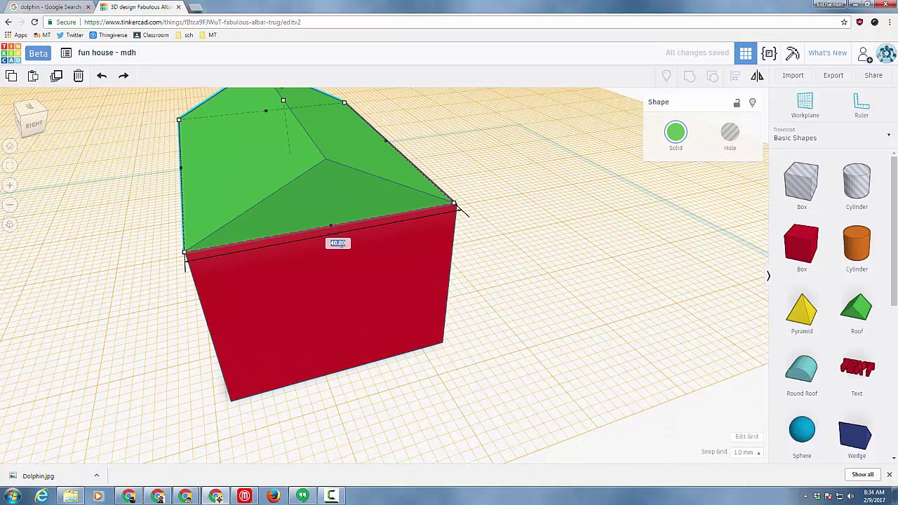
pyautogui.write('60')
pyautogui.press('Return')
pyautogui.moveTo(454, 206)
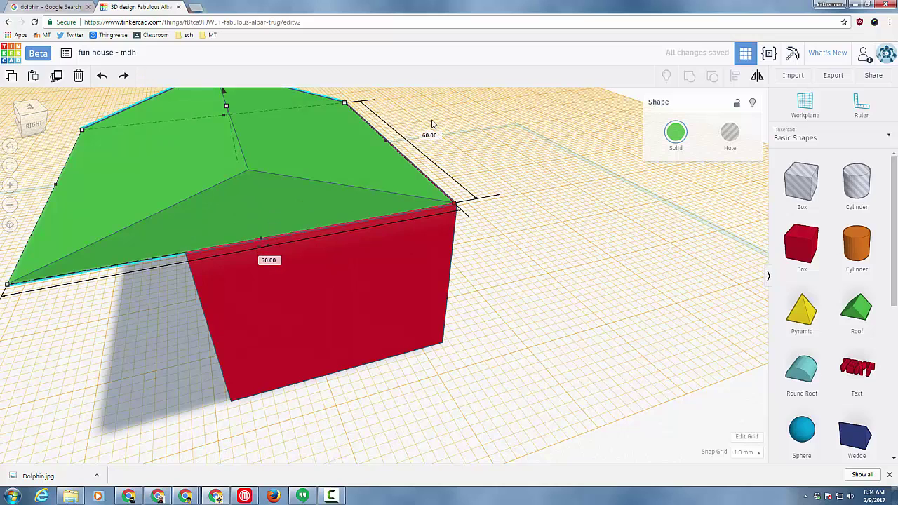
pyautogui.click(268, 260)
pyautogui.write('4')
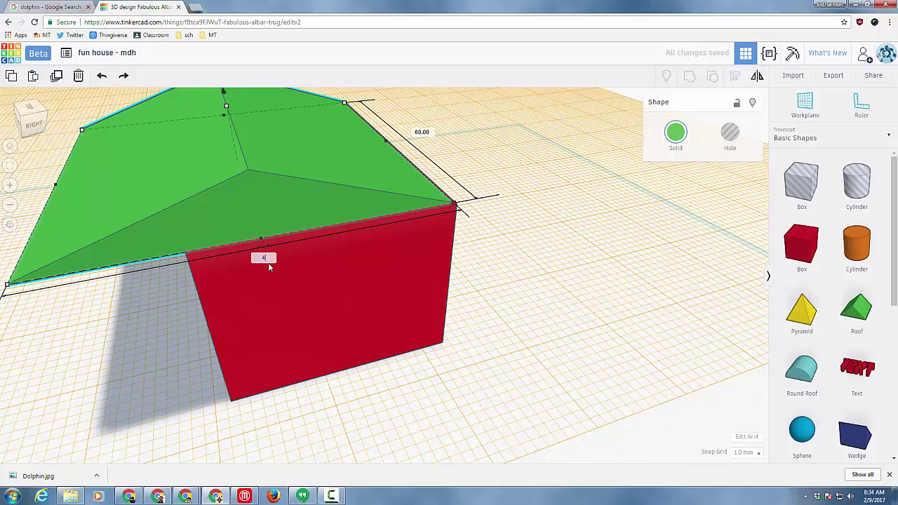
pyautogui.write('0')
pyautogui.press('Return')
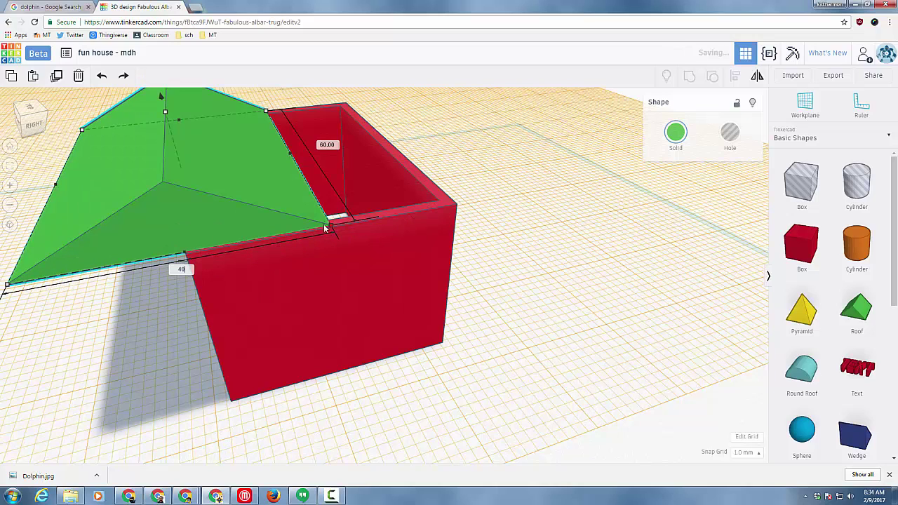
pyautogui.click(326, 144)
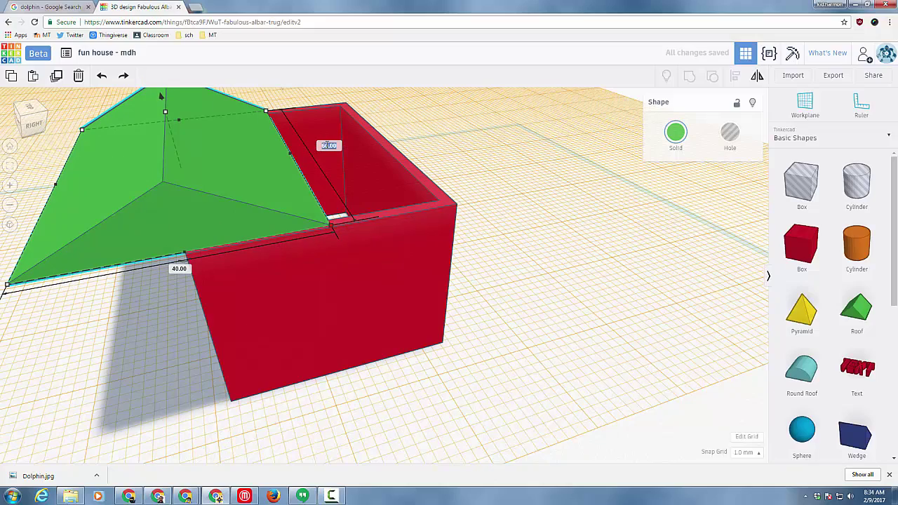
pyautogui.scroll(-5, 323, 152)
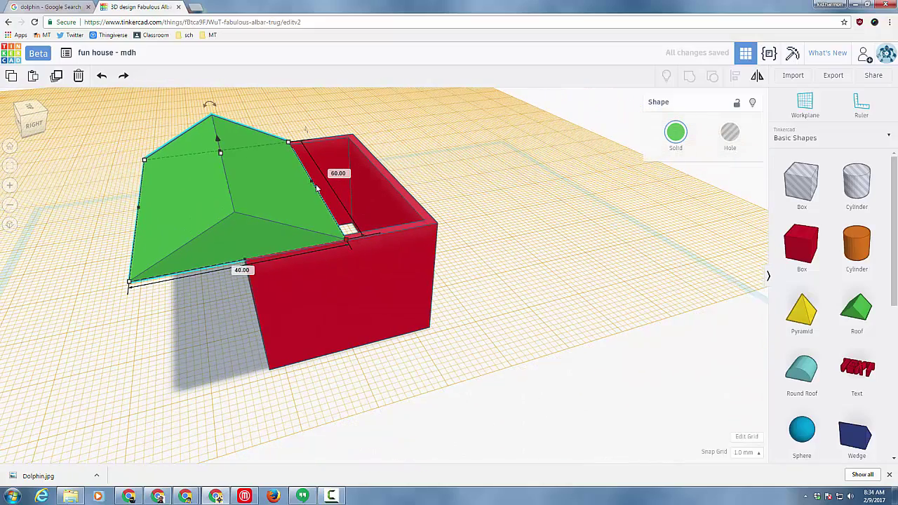
# Reset the workplane to the ground and center-align the roof with the red box
pyautogui.press('w')
pyautogui.click(533, 295)
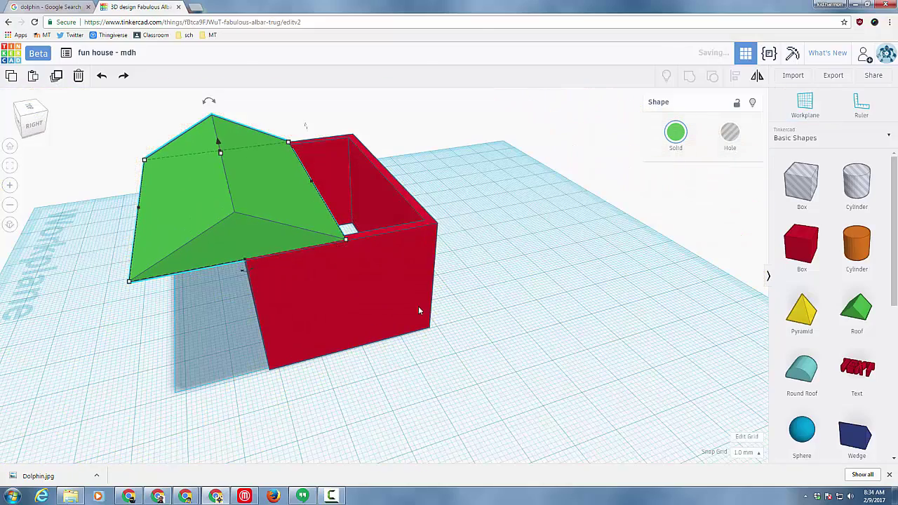
pyautogui.keyDown('shift'); pyautogui.click(387, 346); pyautogui.keyUp('shift')
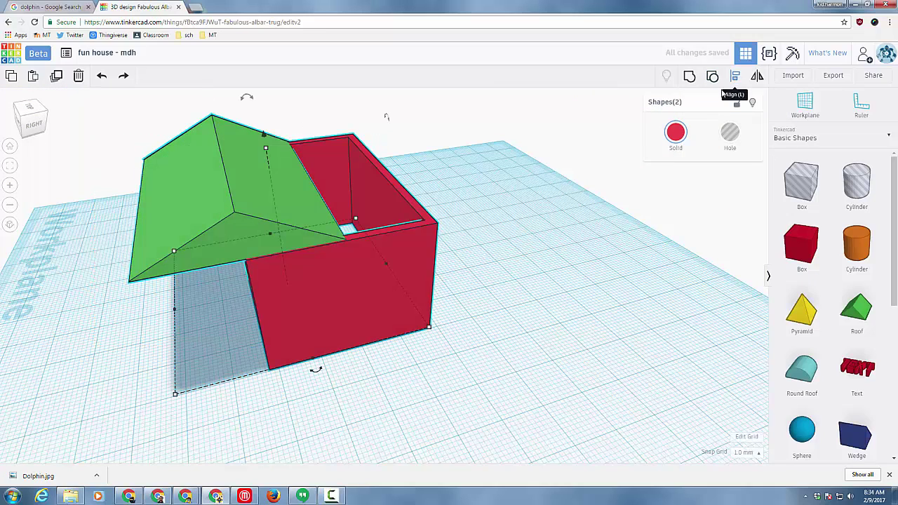
pyautogui.click(734, 76)
pyautogui.click(316, 367)
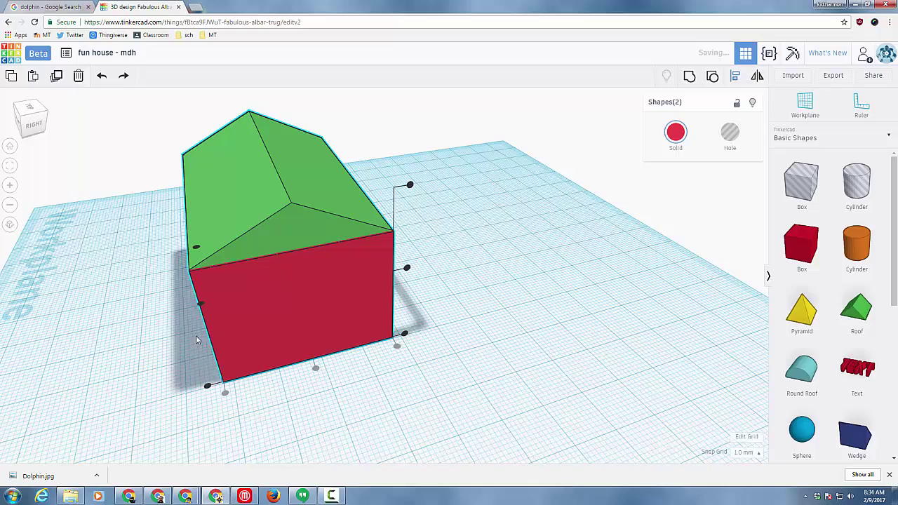
pyautogui.moveTo(284, 347); pyautogui.dragTo(284, 456, button='right')
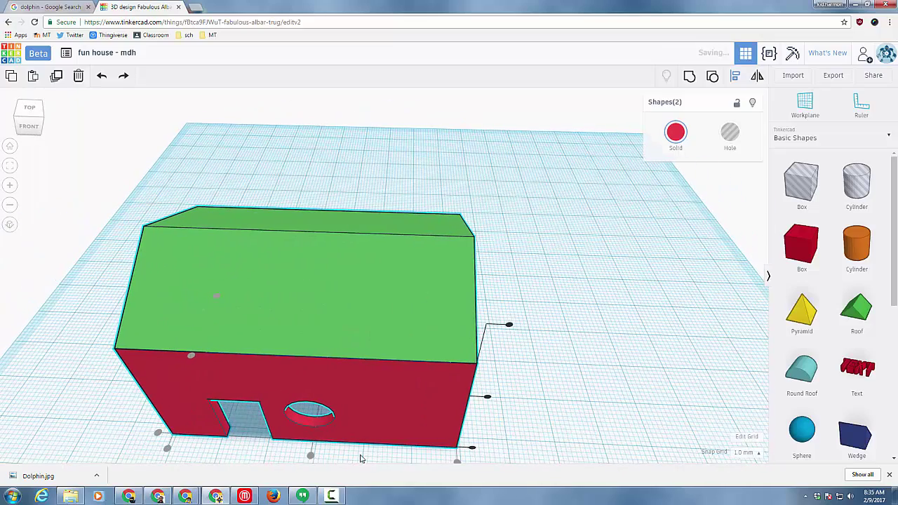
pyautogui.moveTo(559, 421); pyautogui.dragTo(571, 373, button='right')
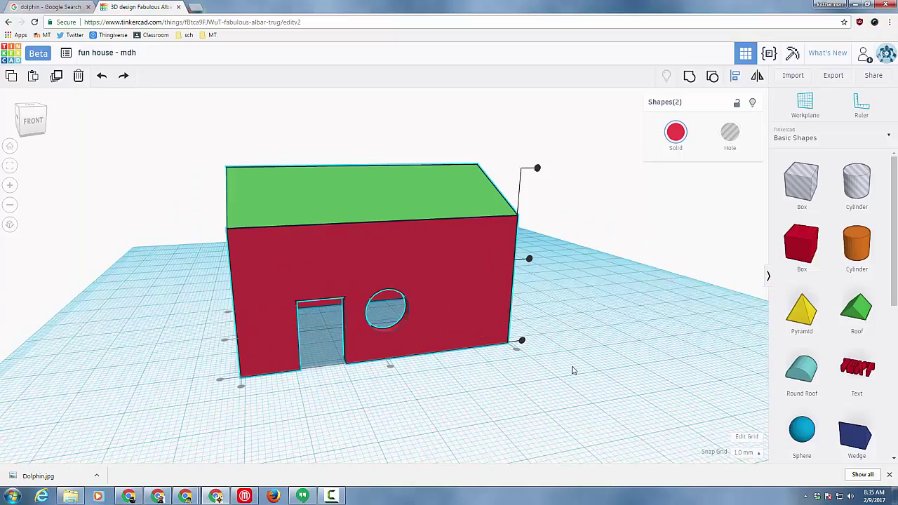